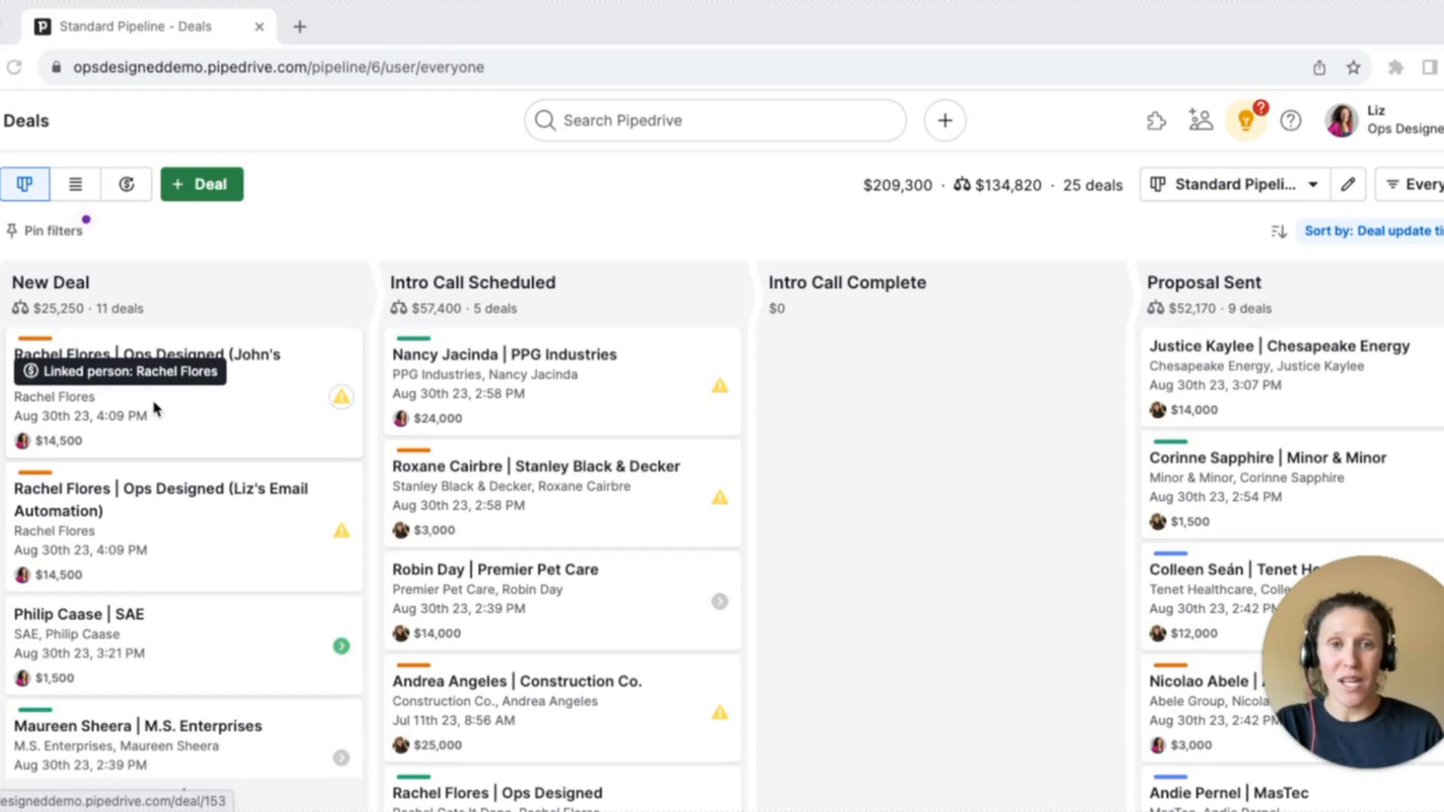
Step: Open the "Stage Change → Send "Intro Call Confirmation" Email" automation from the list of existing automations for editing
click(331, 245)
click(0, 794)
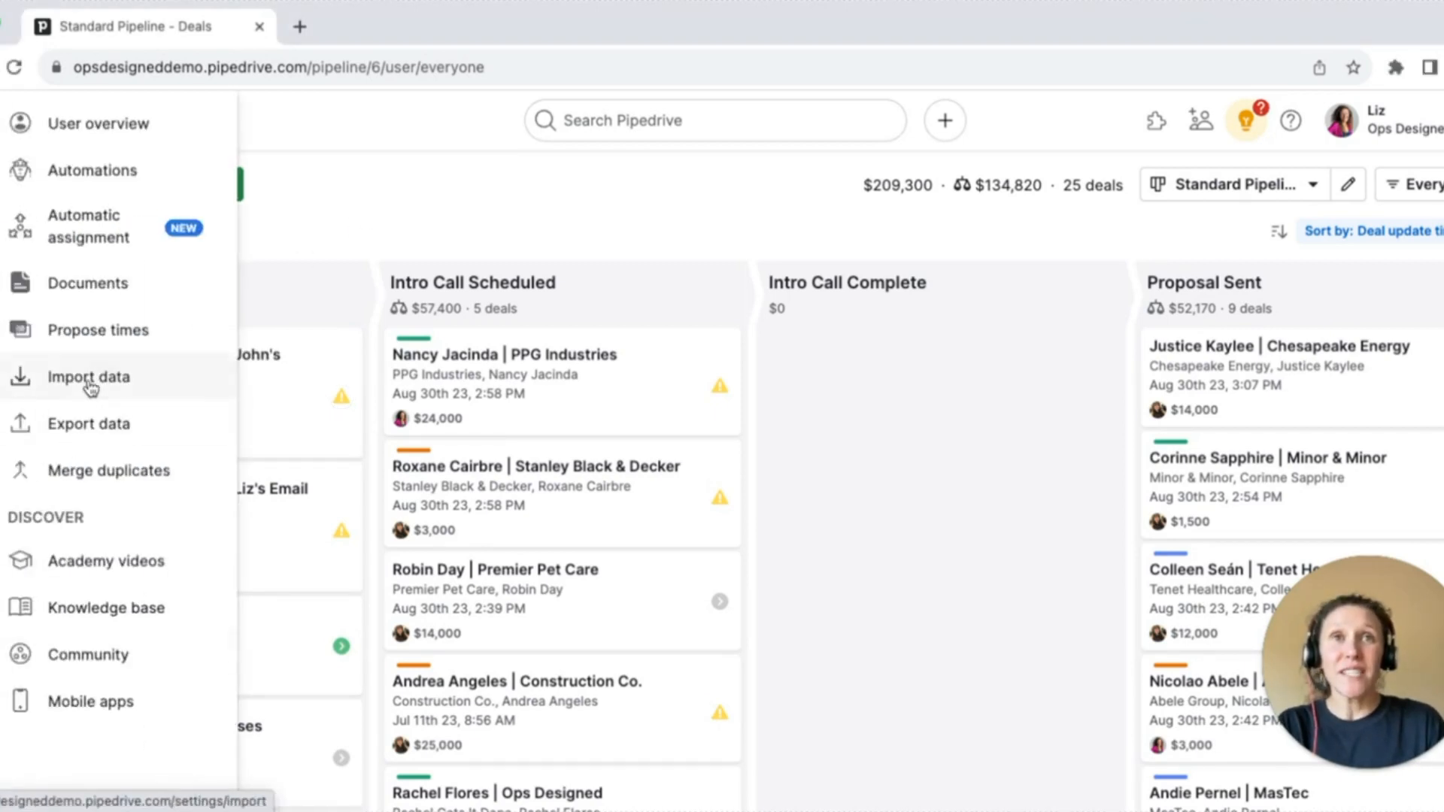
click(118, 181)
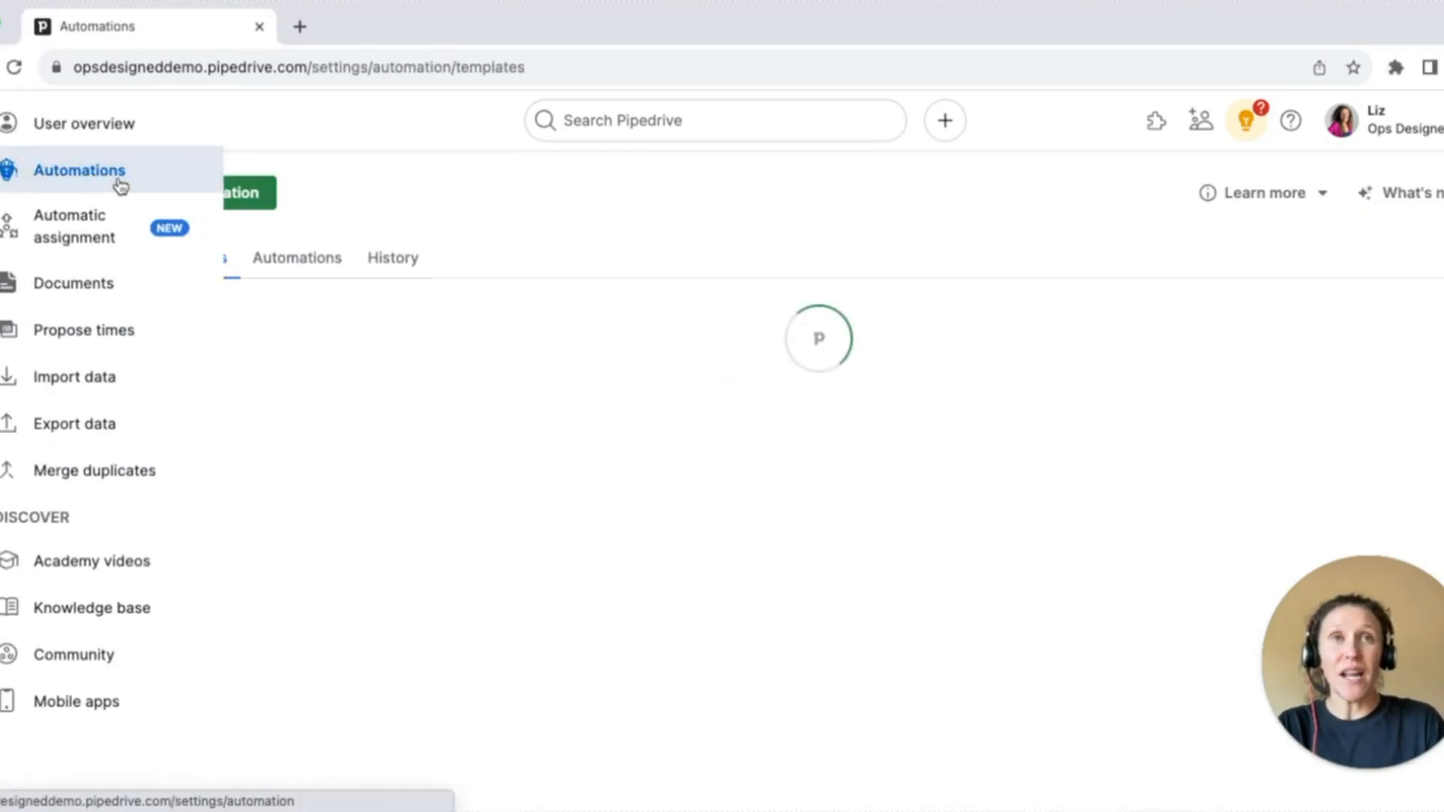
click(294, 270)
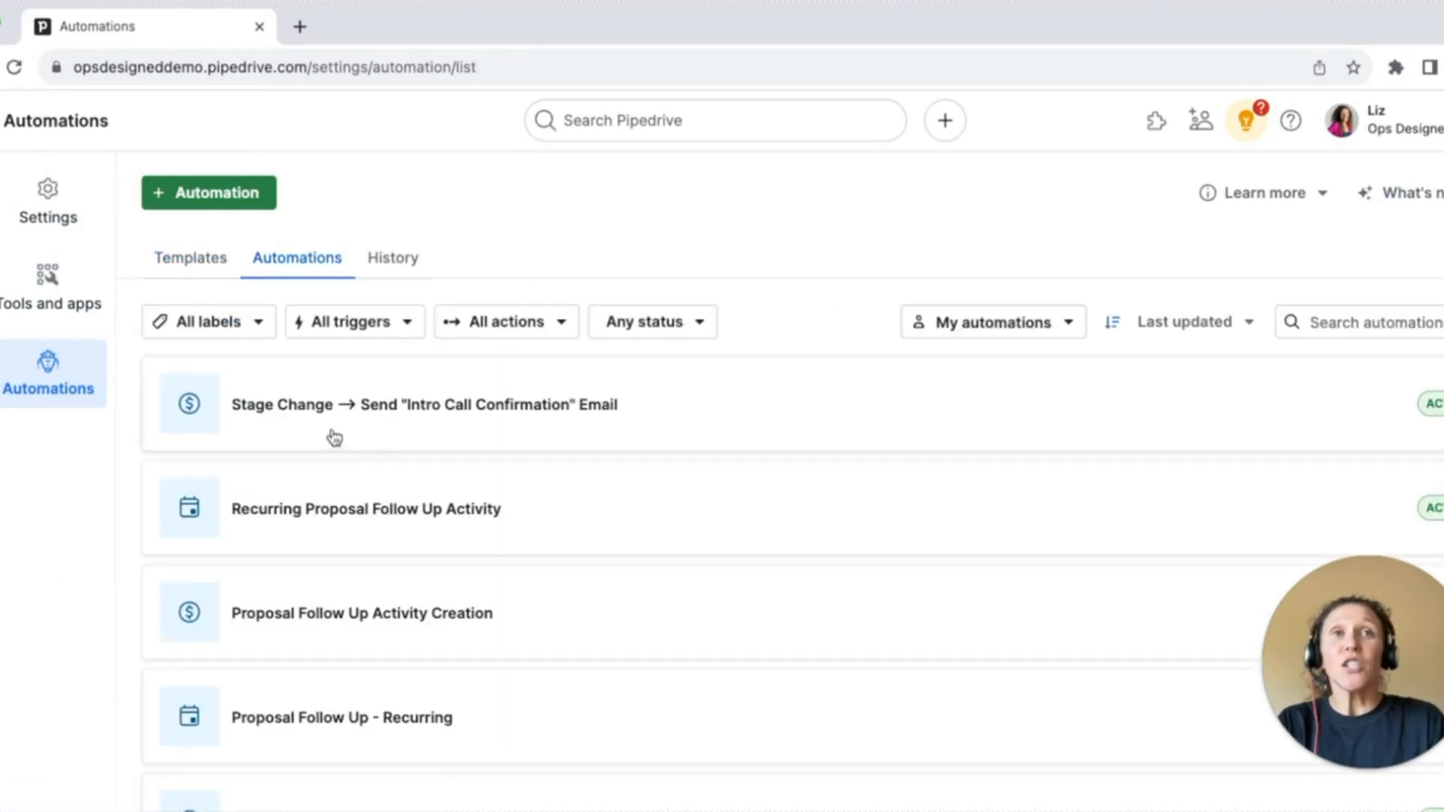
click(333, 437)
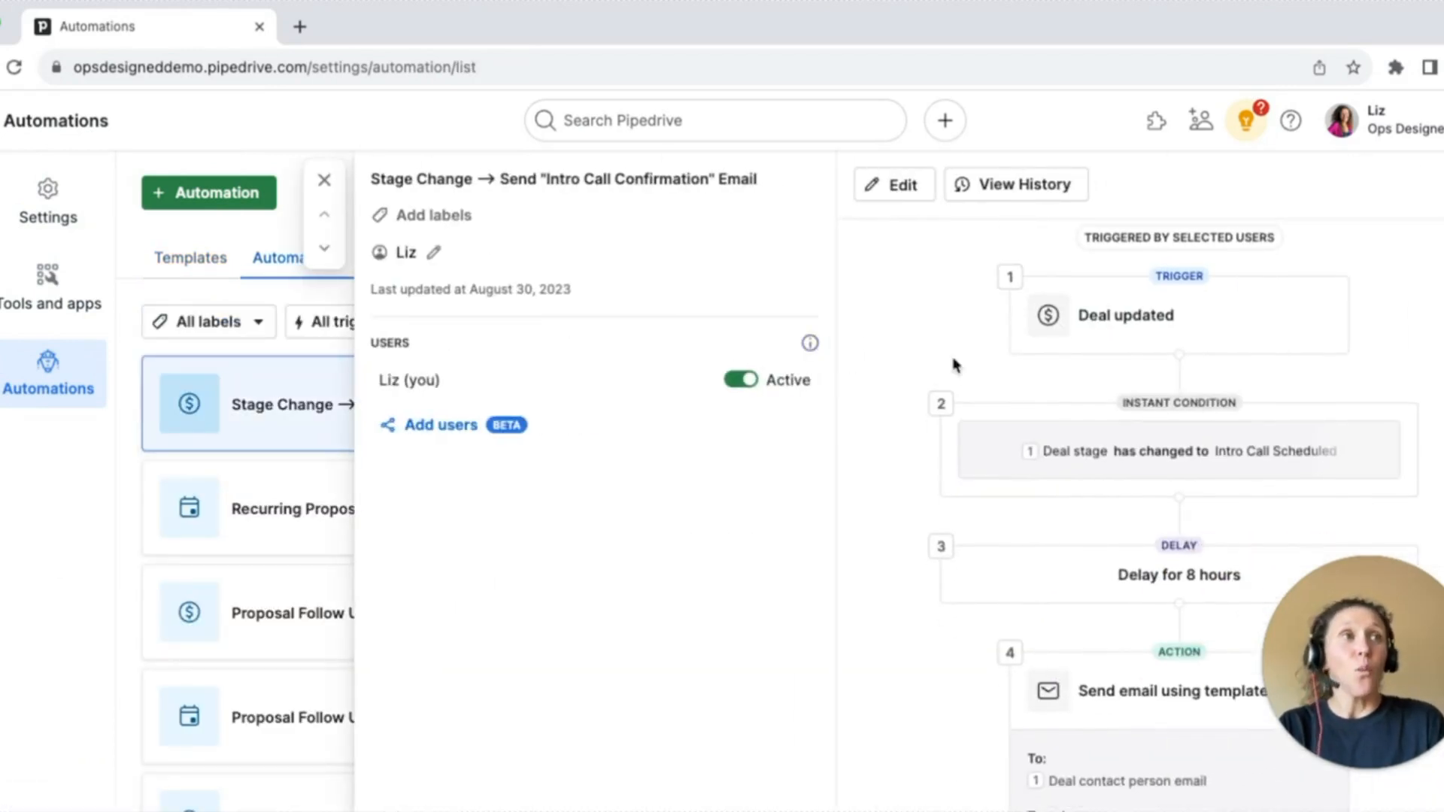
scroll(1054, 291, down, 1)
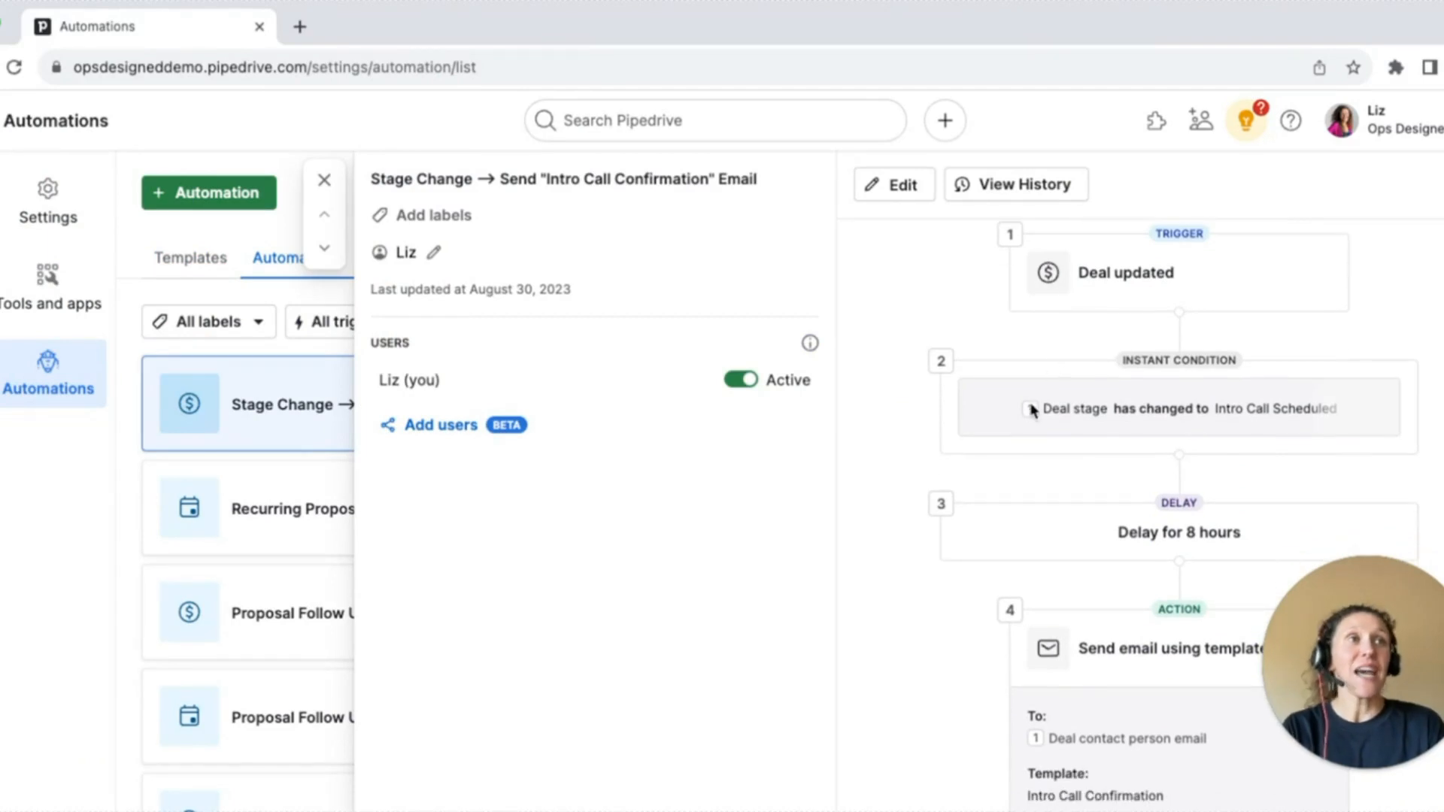
click(901, 187)
Step: Set the automation's delay step between the stage condition and the email action to 1 minute
scroll(845, 603, down, 3)
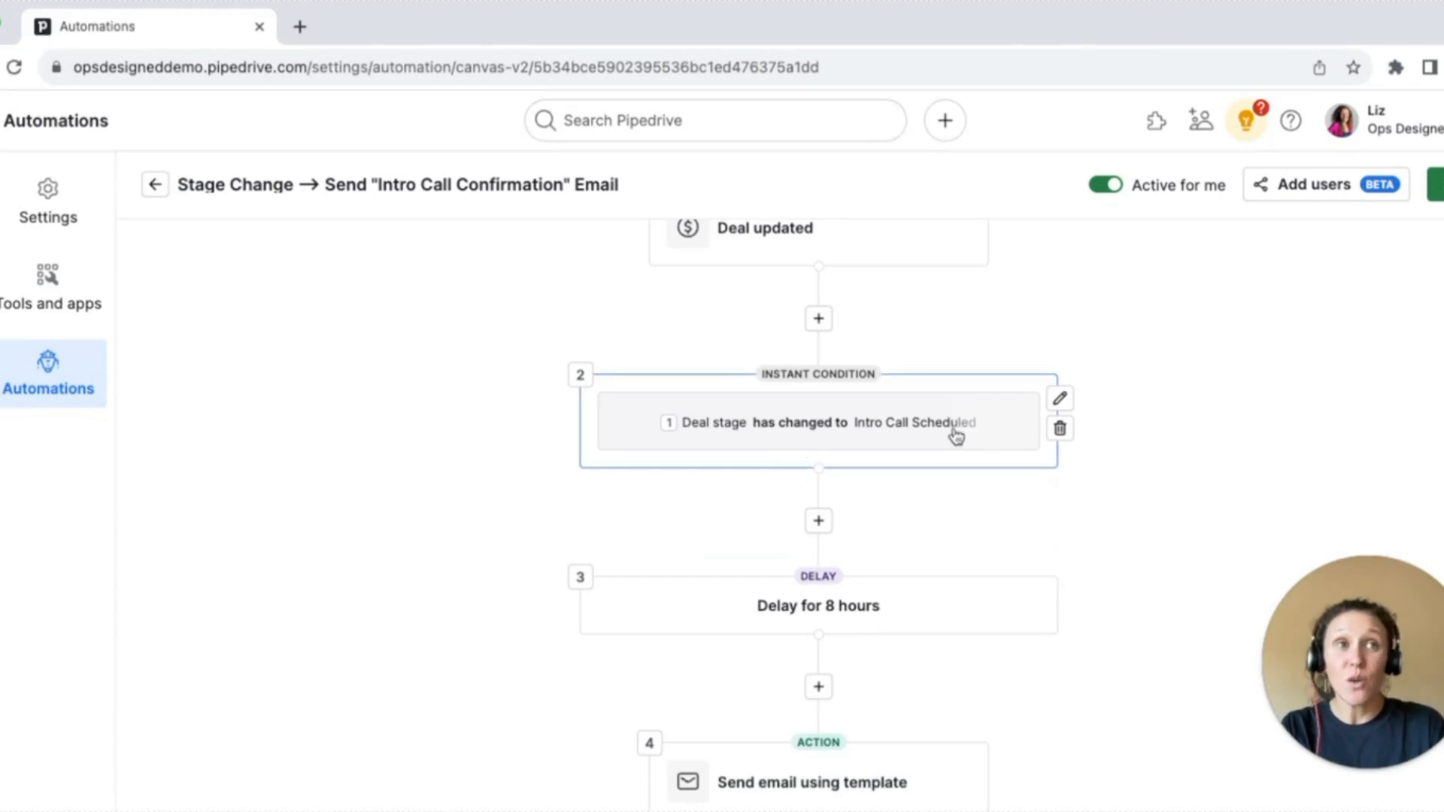
scroll(956, 436, down, 1)
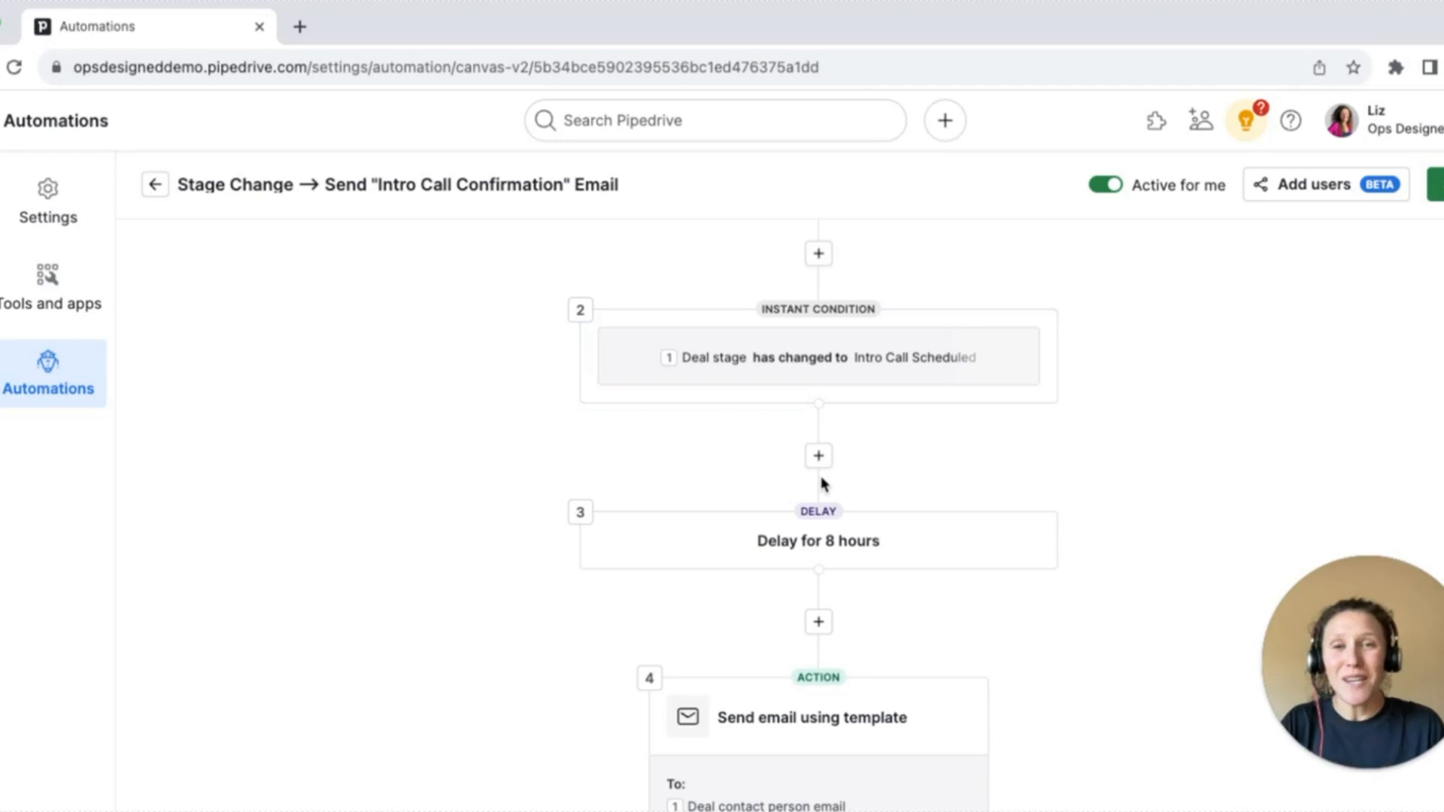
scroll(822, 484, up, 4)
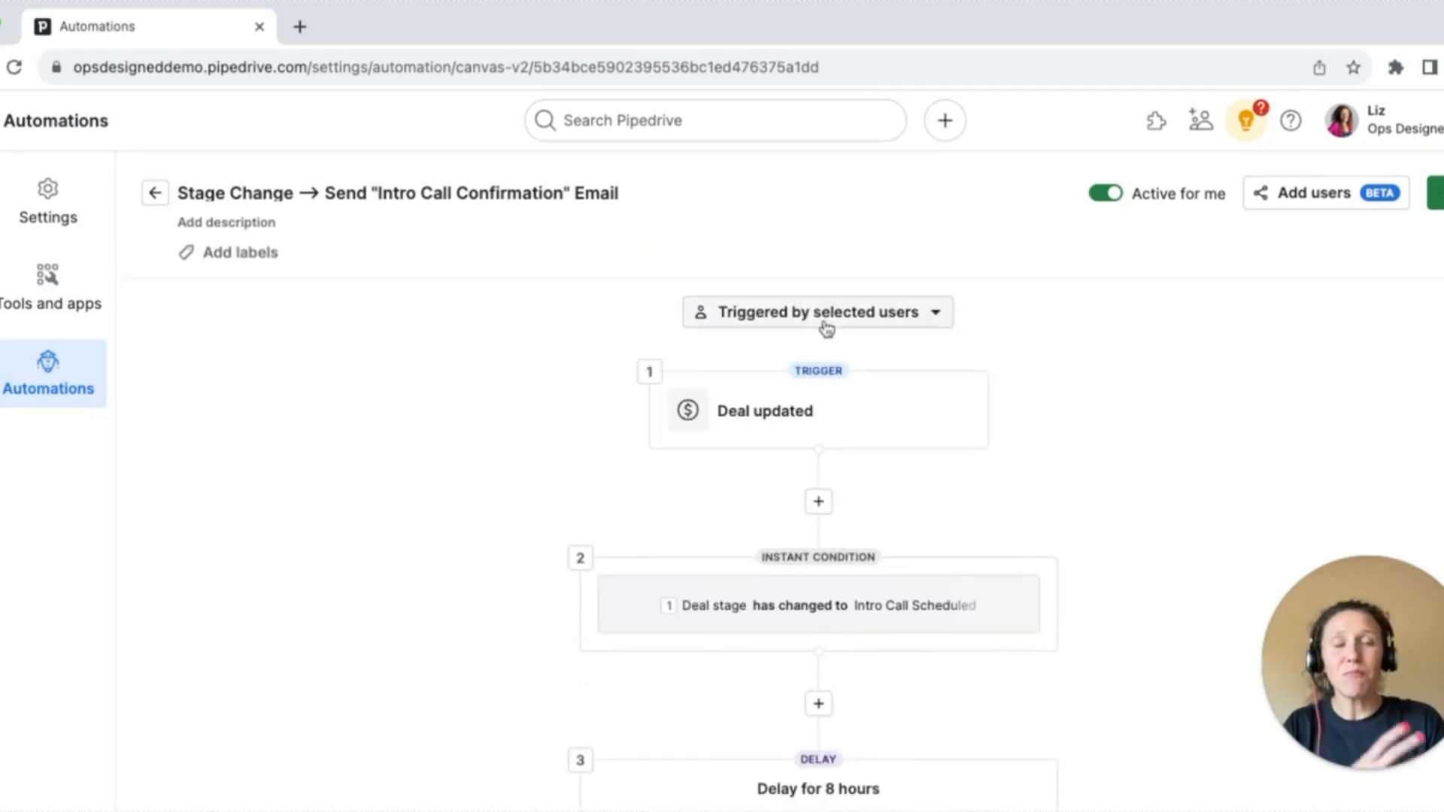
scroll(826, 328, down, 3)
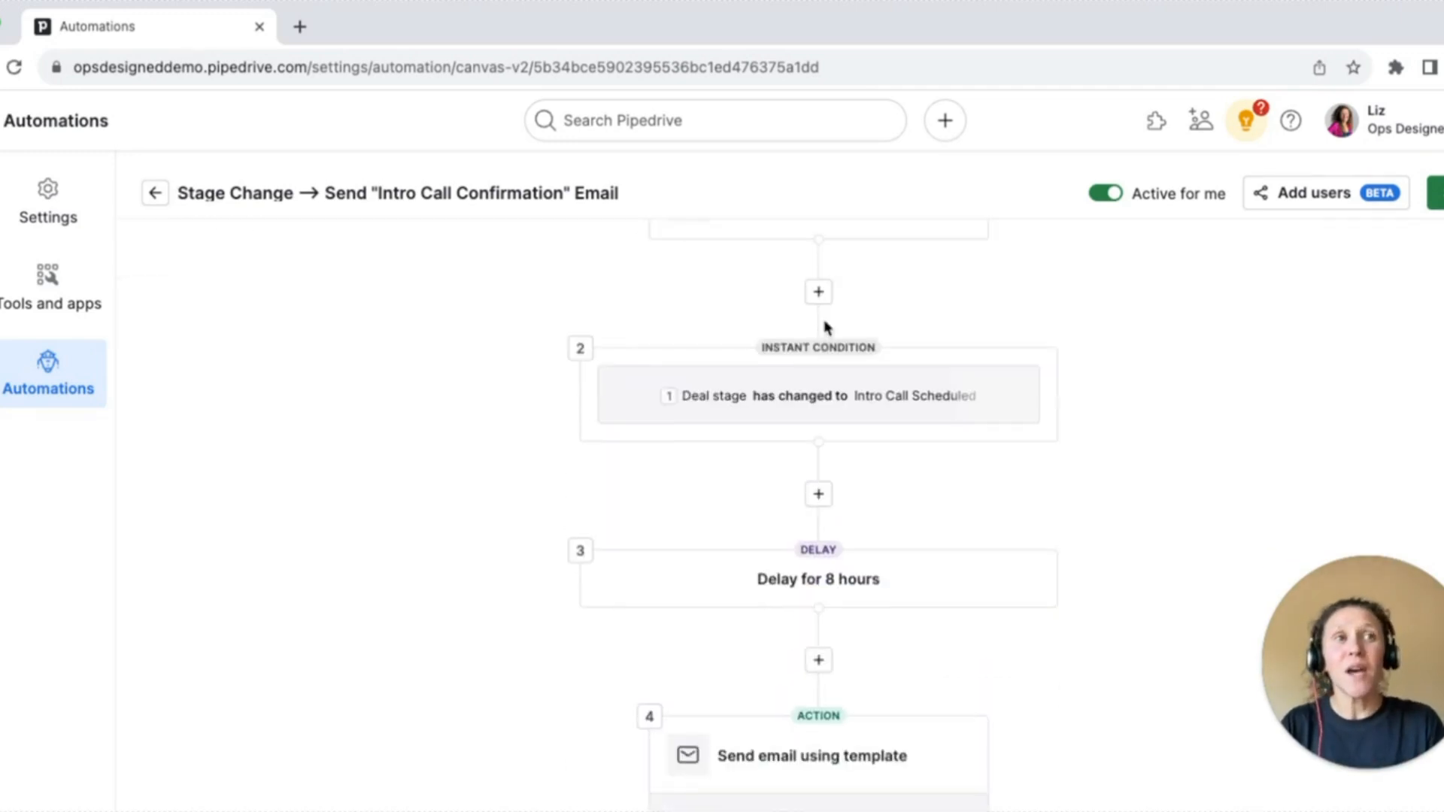
mouse_move(864, 574)
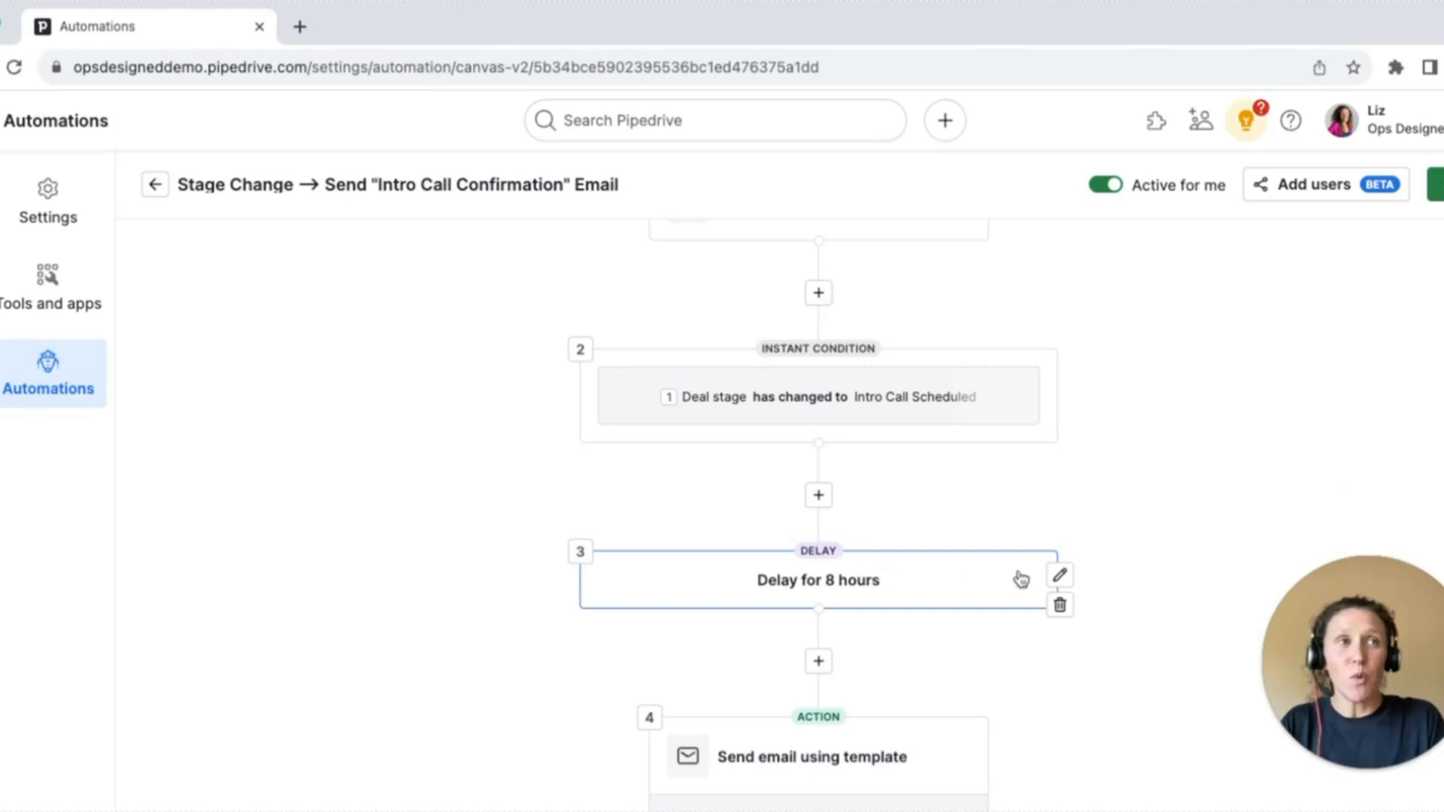
click(1060, 575)
click(1387, 354)
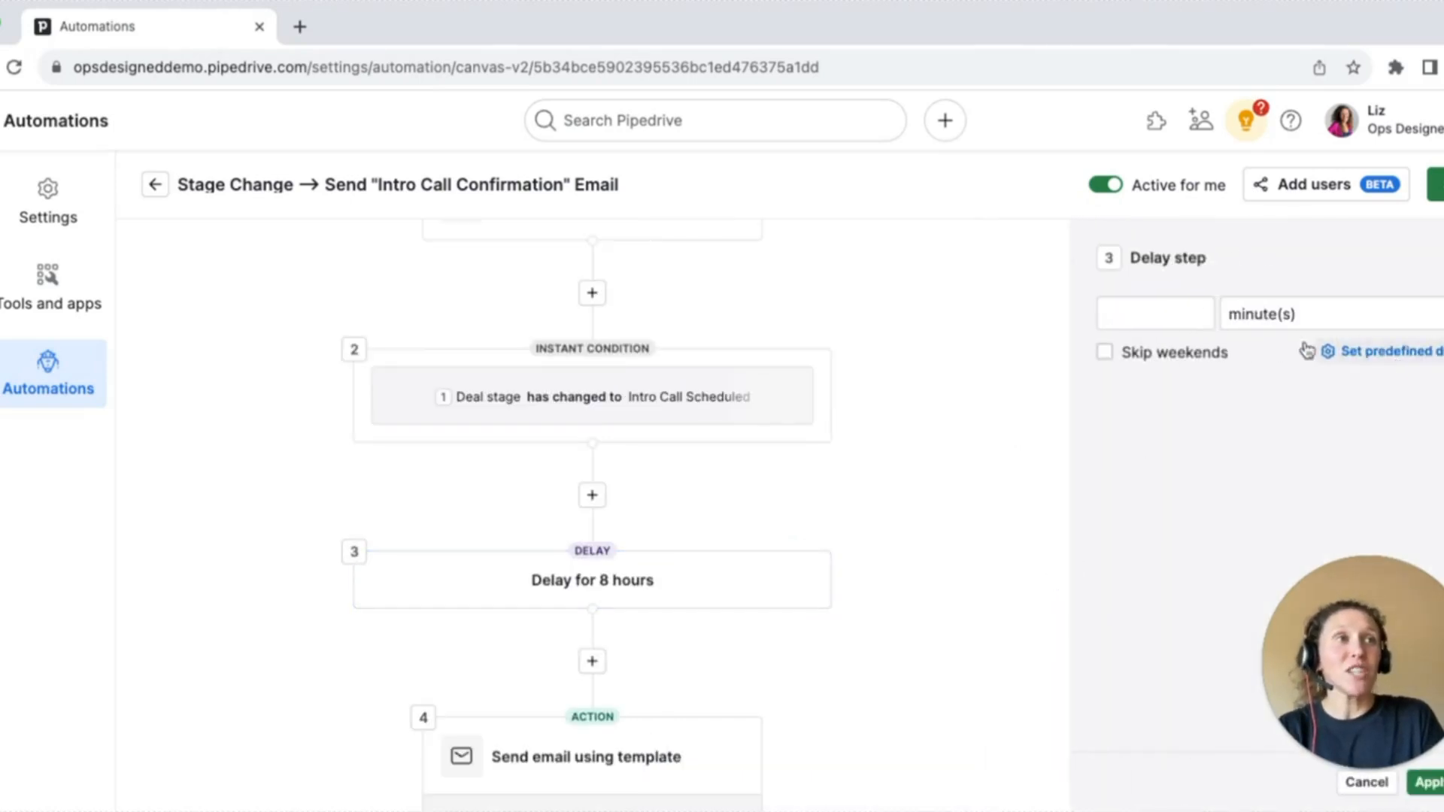
click(1151, 312)
text(1)
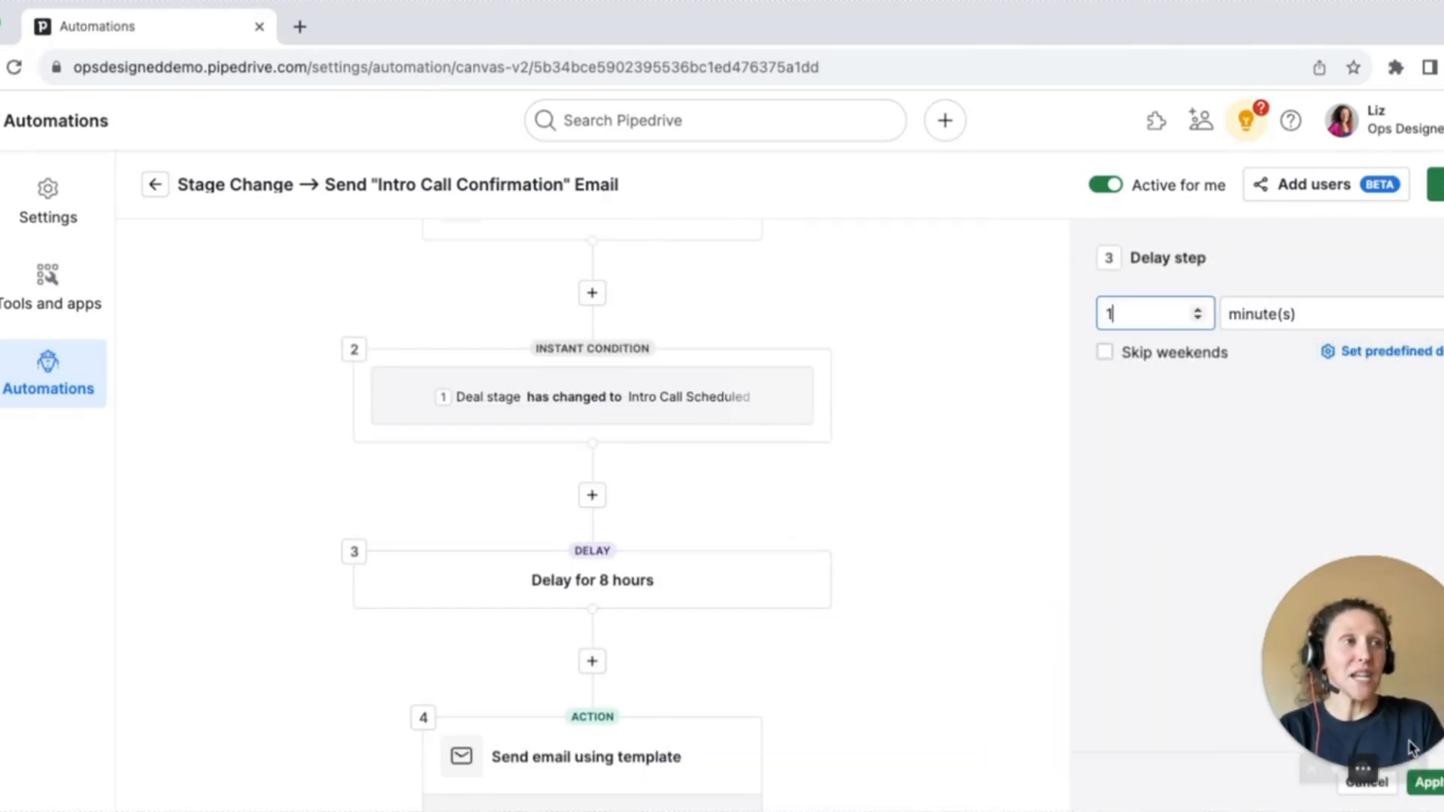
click(1429, 783)
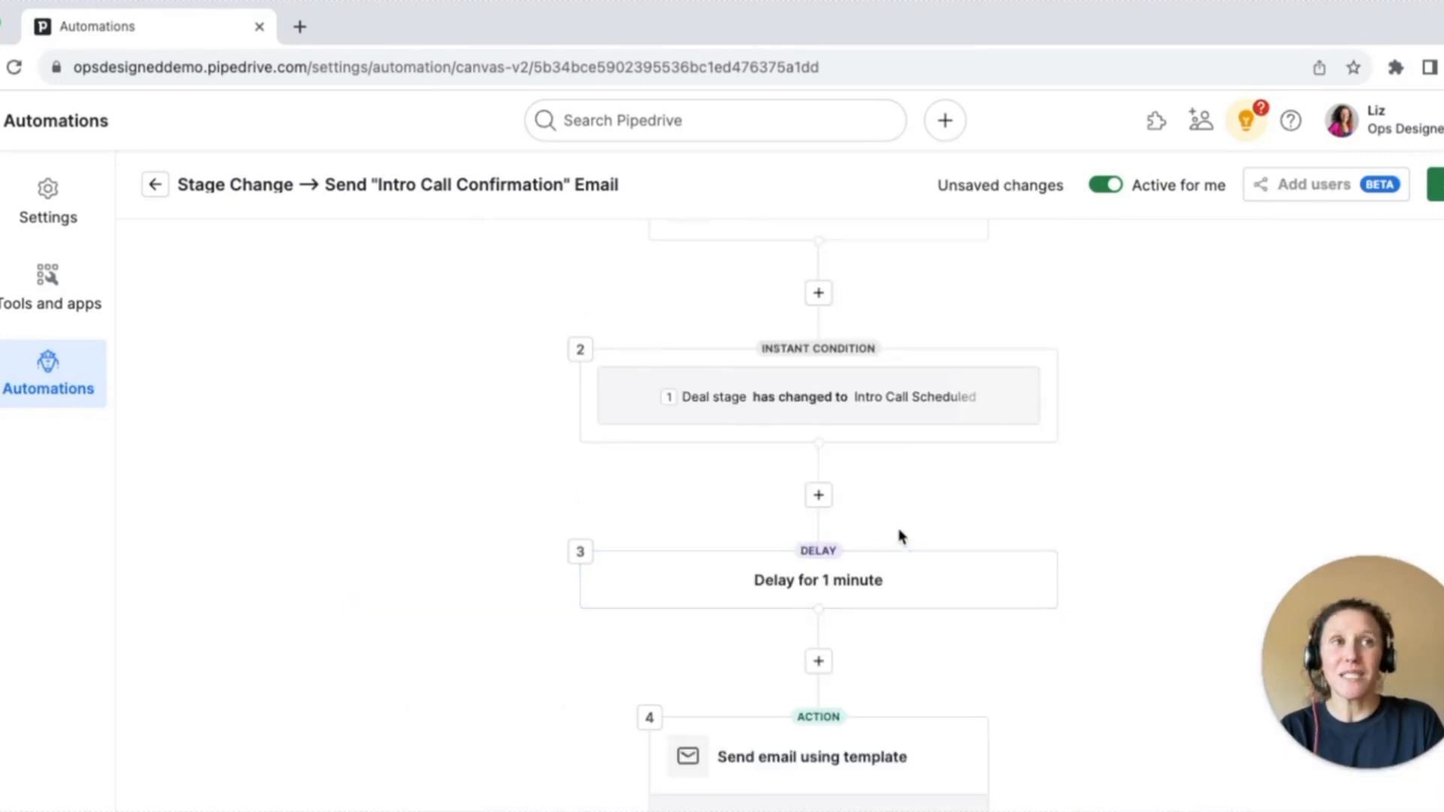
Step: Examine the send-email action's recipient, template, linked deal, organization and person, signature and tracking settings, and apply it without edits
scroll(902, 537, down, 2)
scroll(902, 537, down, 2)
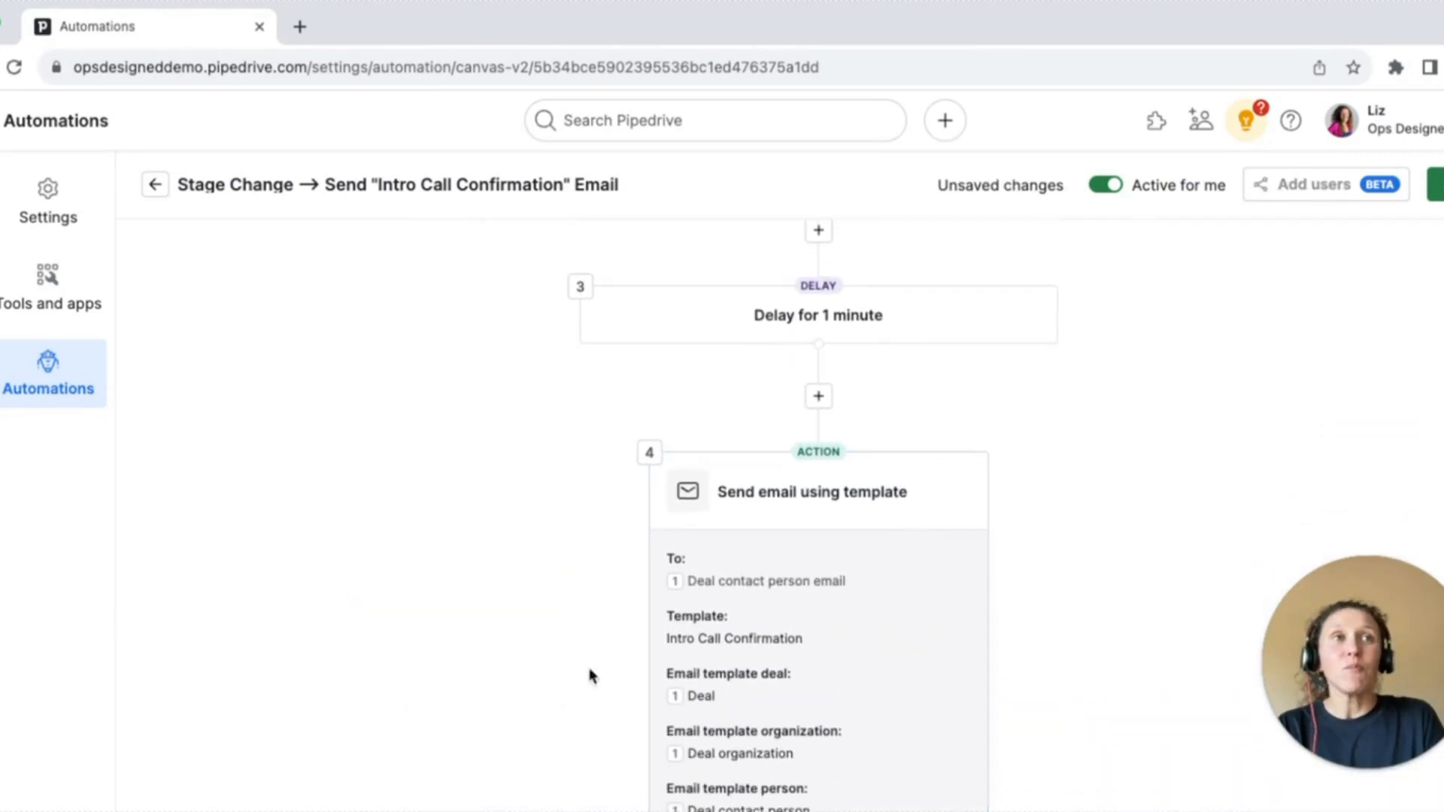
scroll(960, 640, down, 3)
click(960, 637)
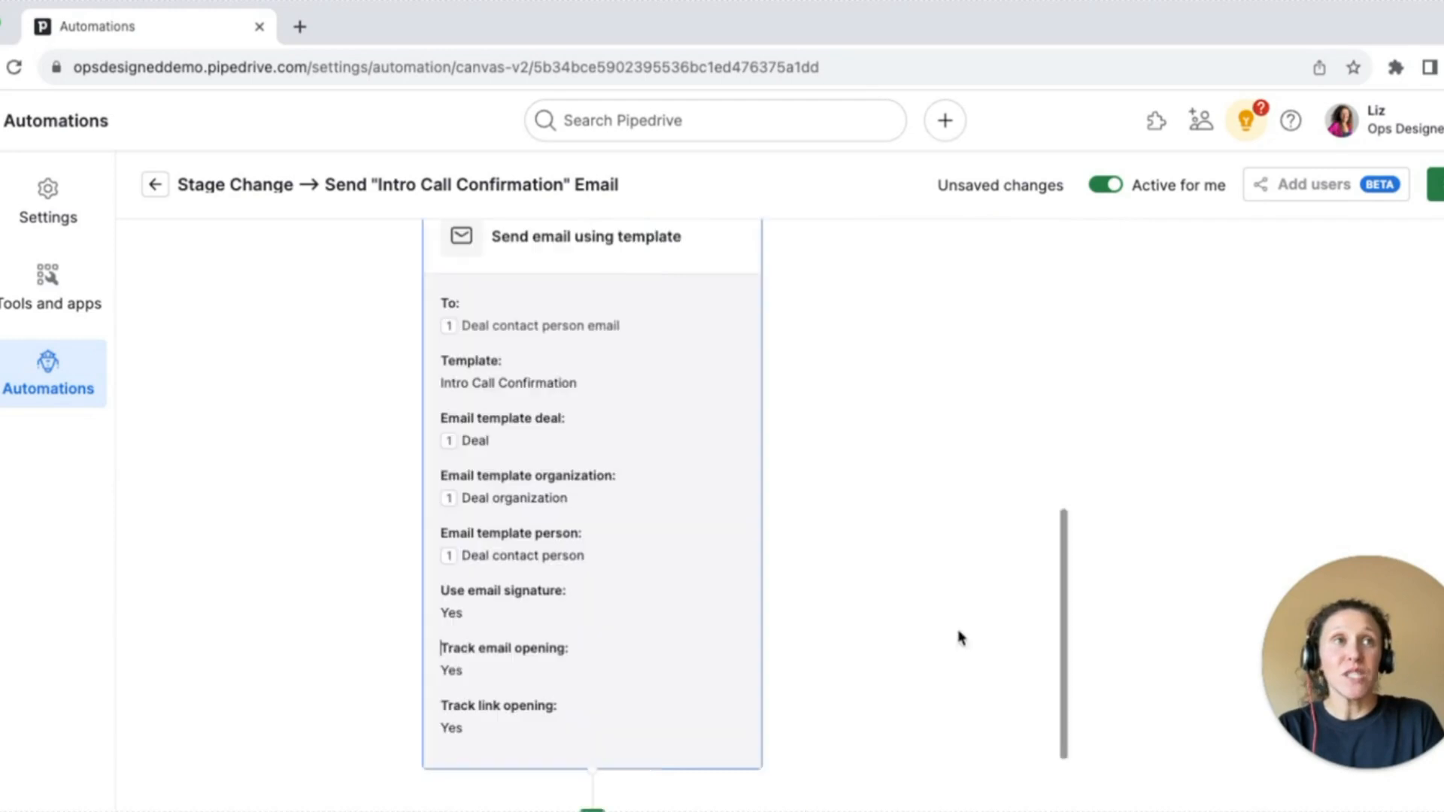
scroll(1234, 331, down, 1)
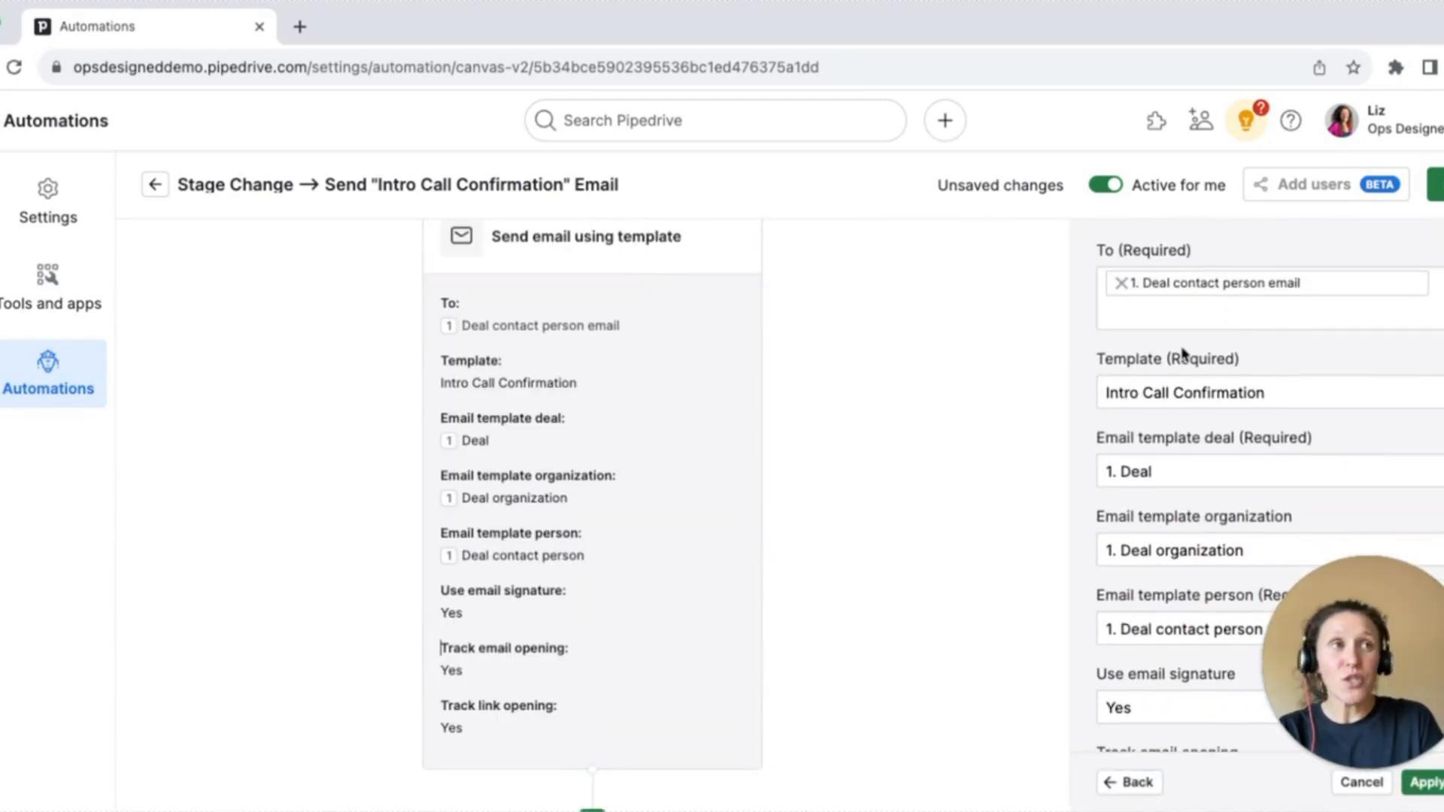
scroll(1166, 407, down, 1)
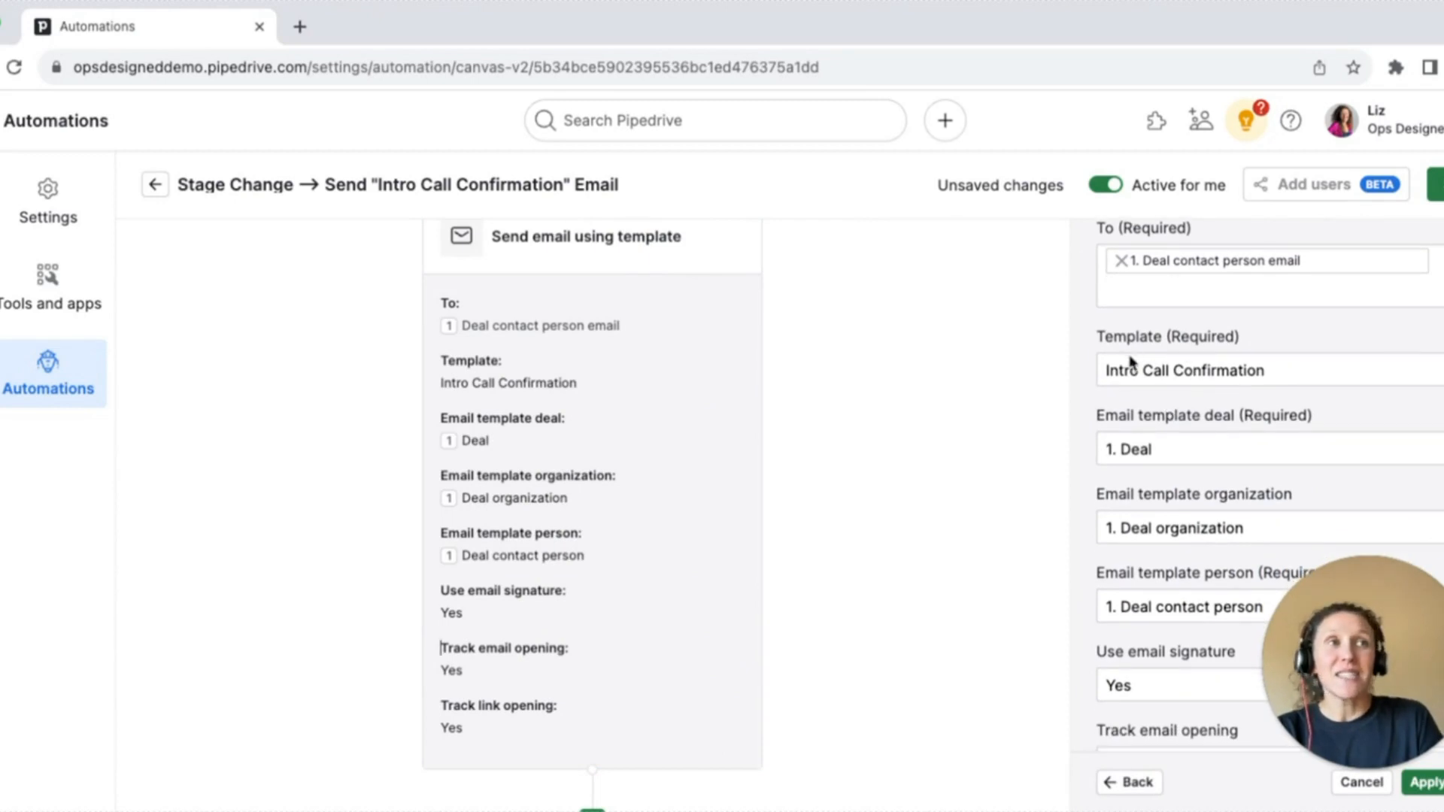
scroll(1136, 365, down, 1)
scroll(1132, 362, down, 1)
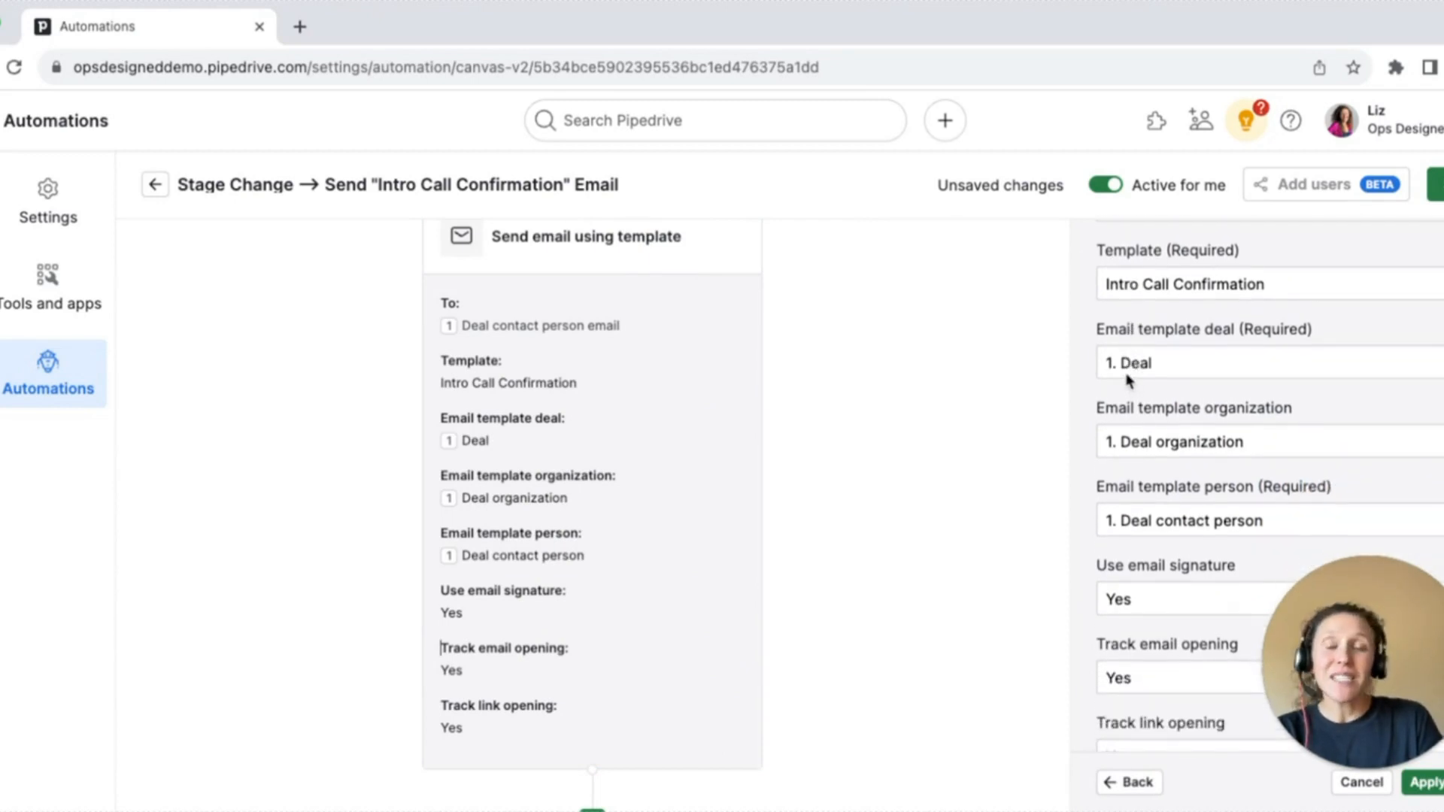
scroll(1220, 528, down, 1)
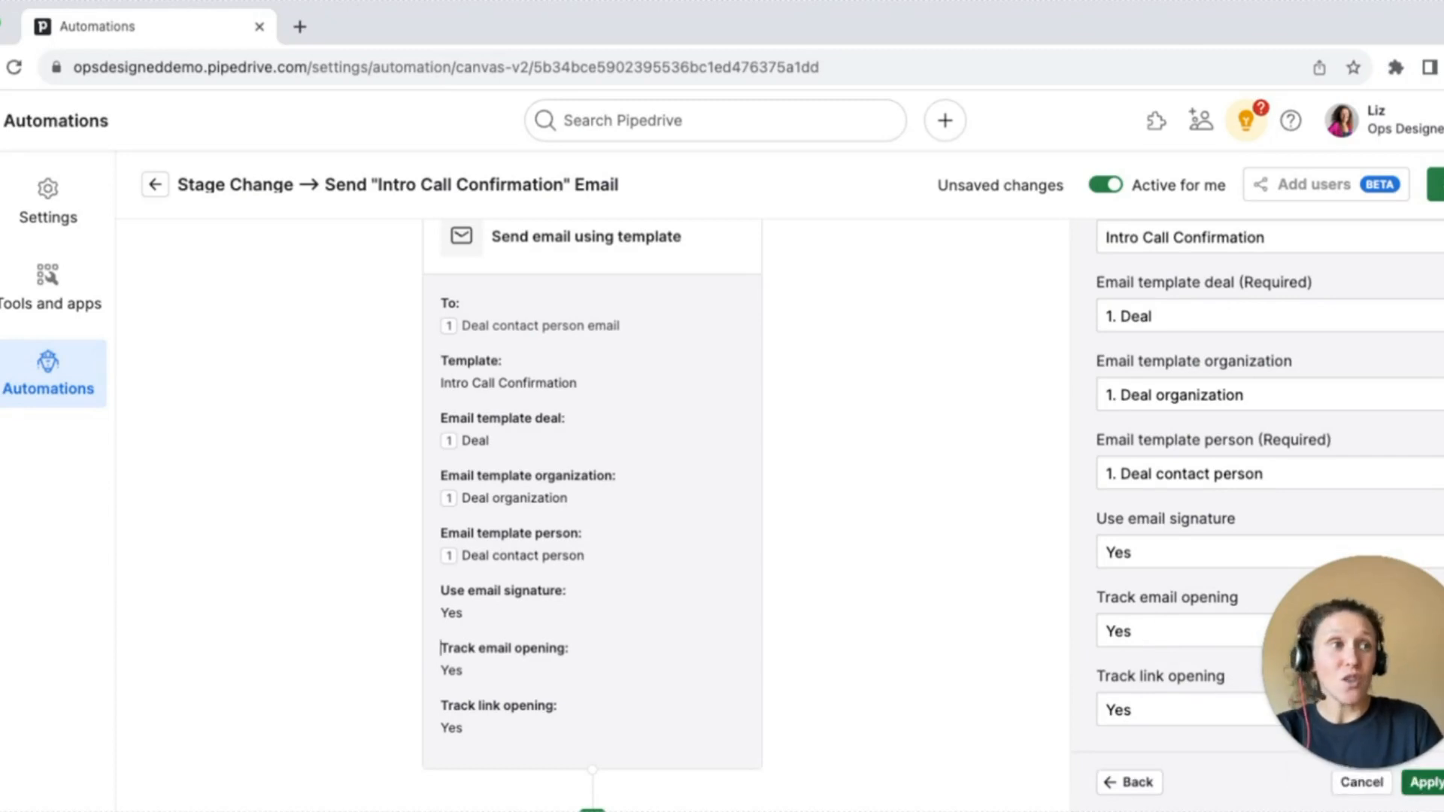
click(1424, 783)
Step: Keep the automation triggered by selected users and save it
scroll(812, 526, up, 10)
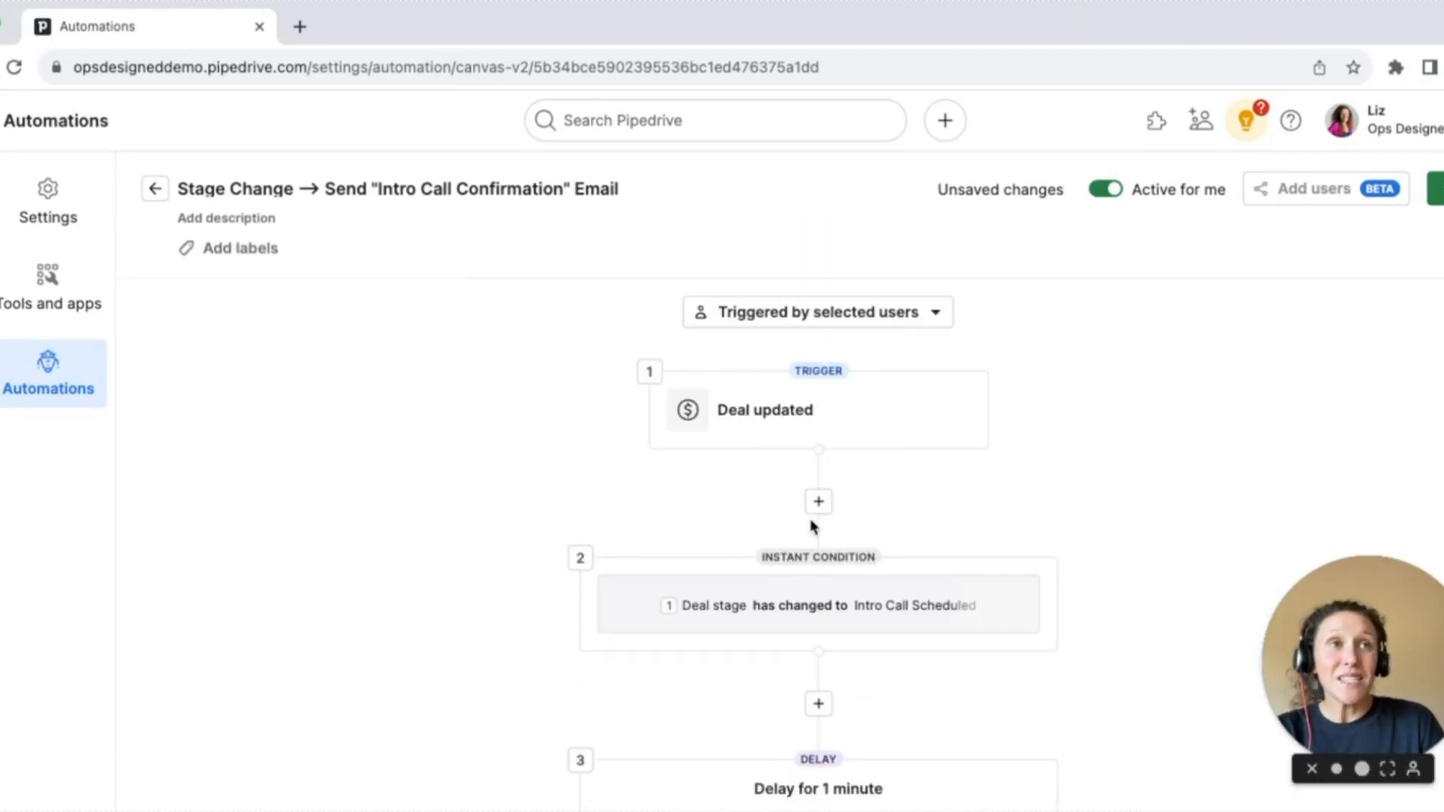
click(801, 313)
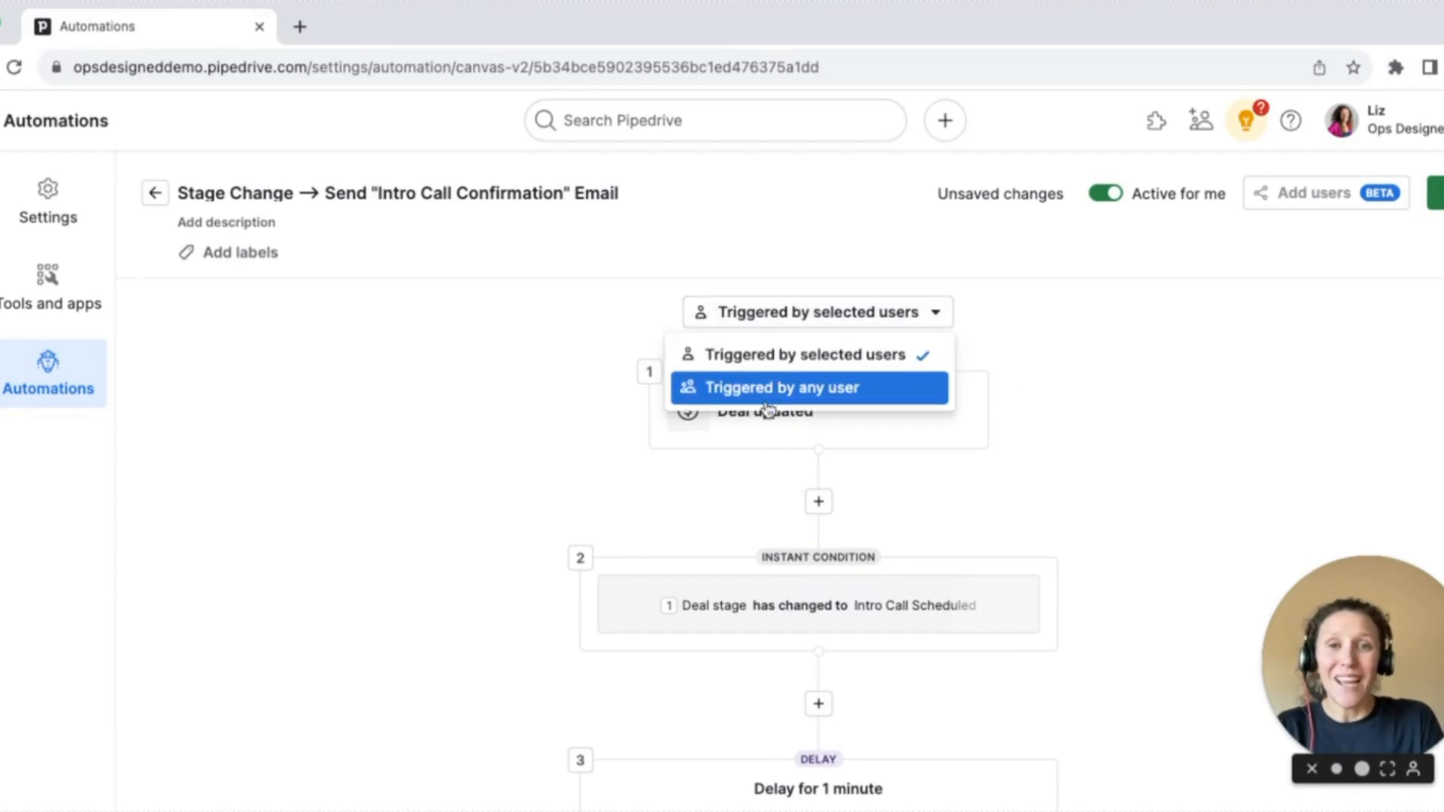
click(811, 362)
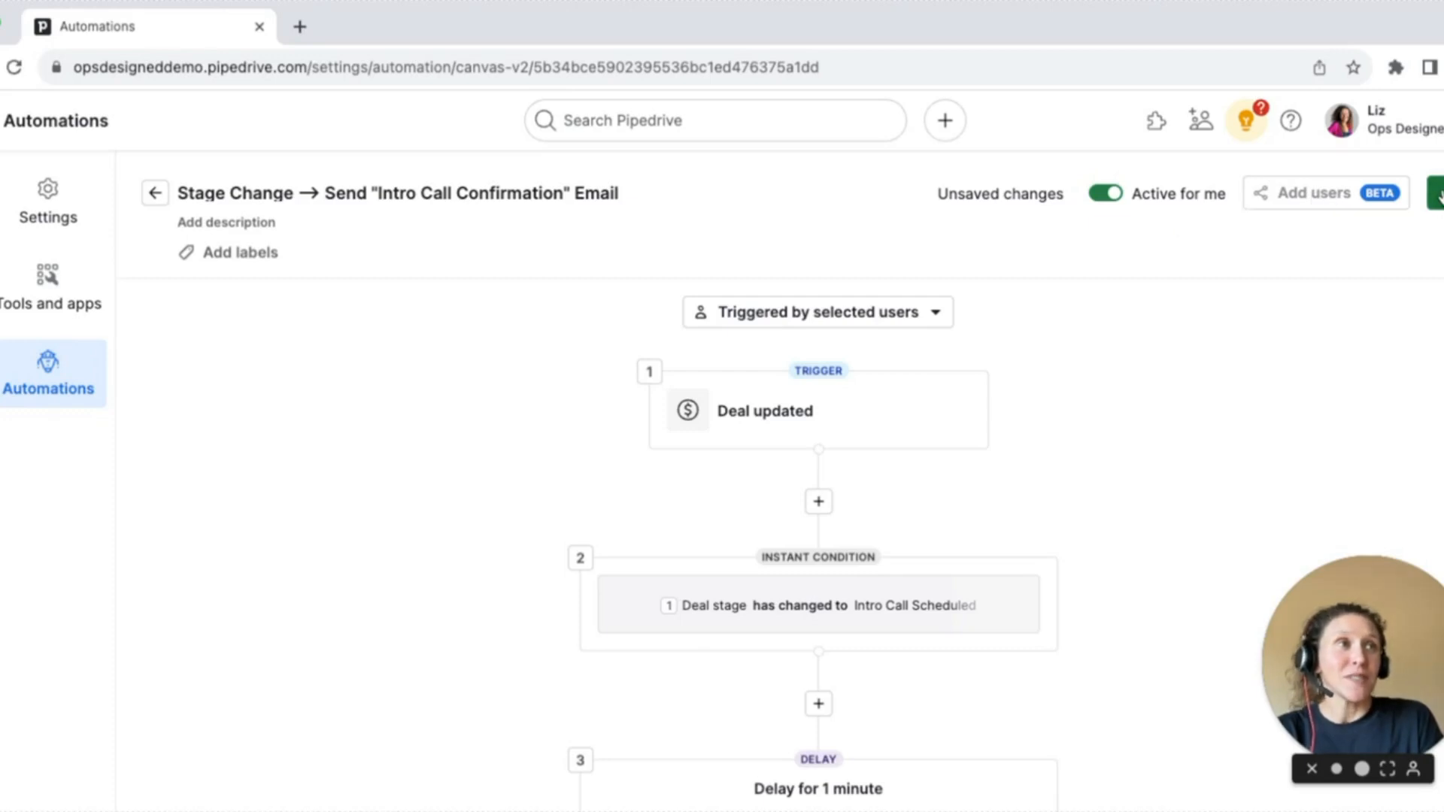
click(1433, 193)
click(916, 525)
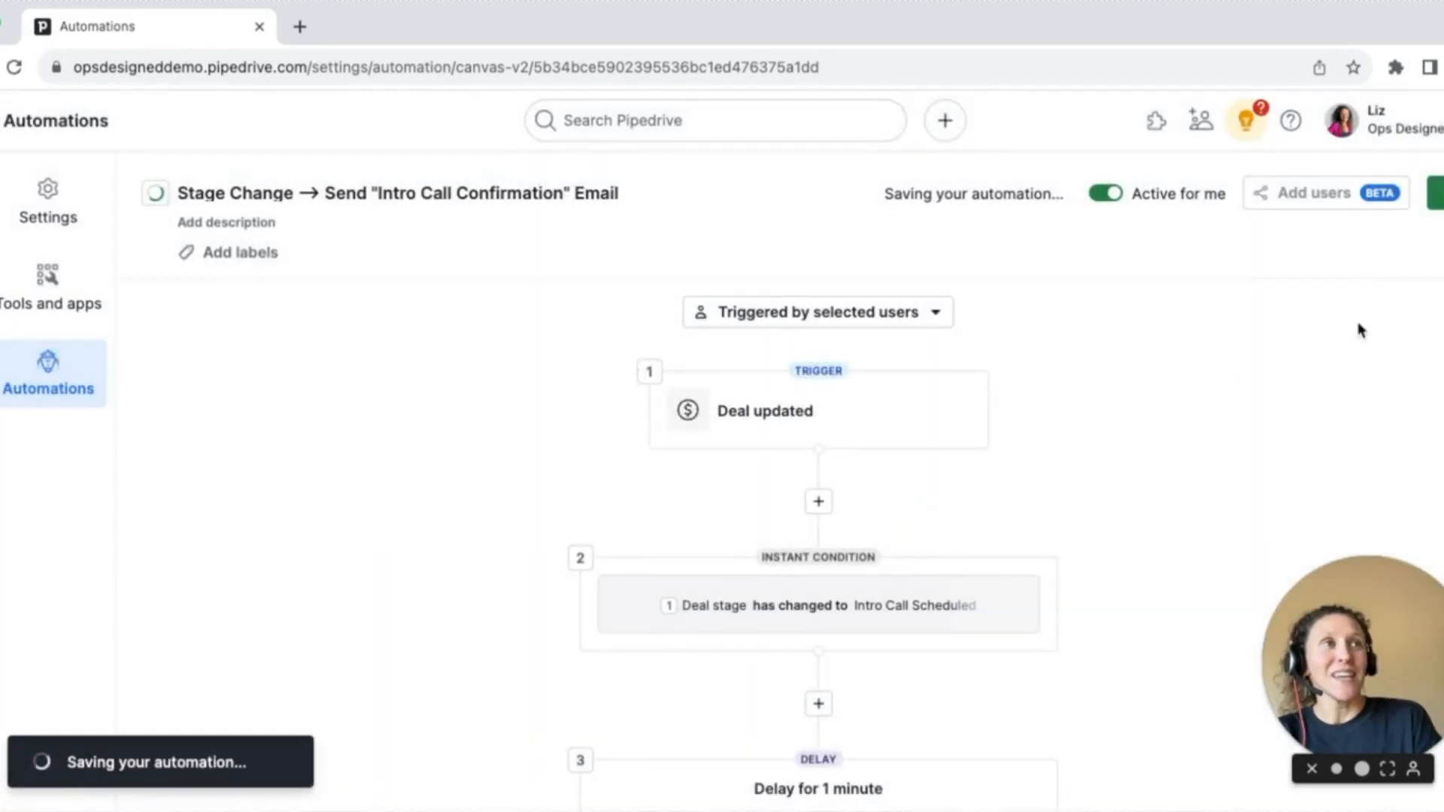
Step: Give a second company user access to the automation, apply the access change and save
click(1309, 198)
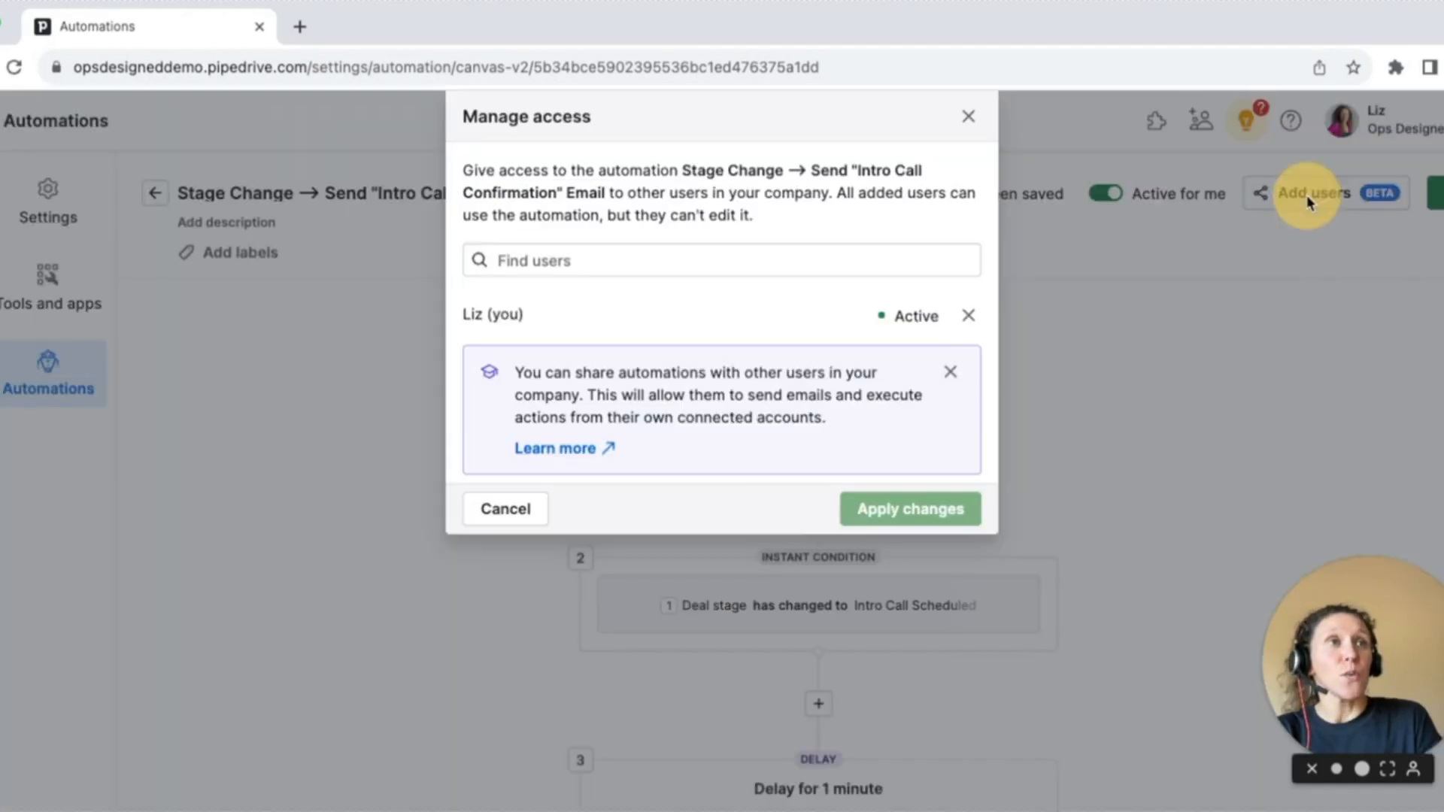
click(587, 271)
click(519, 306)
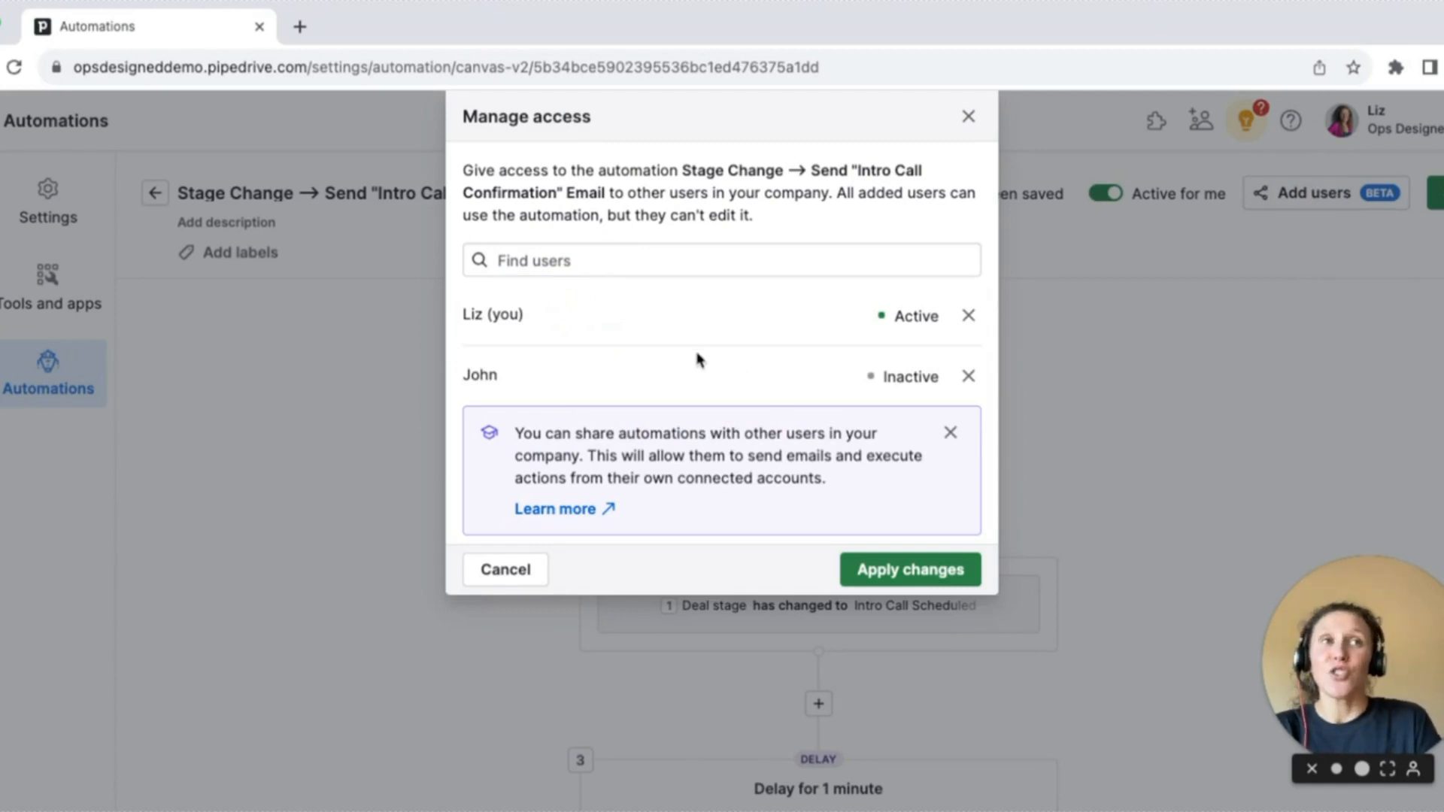
click(906, 579)
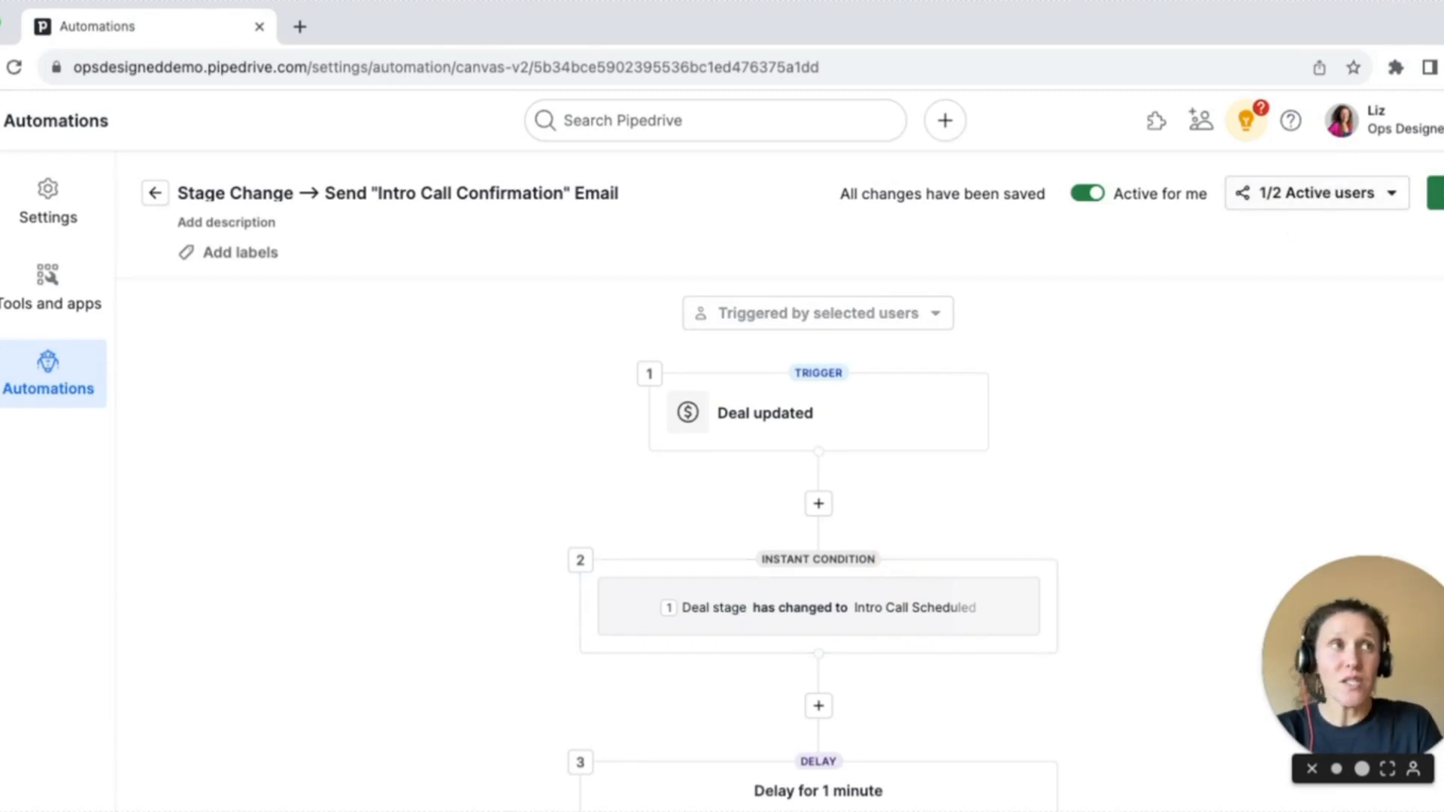
click(1435, 193)
click(925, 496)
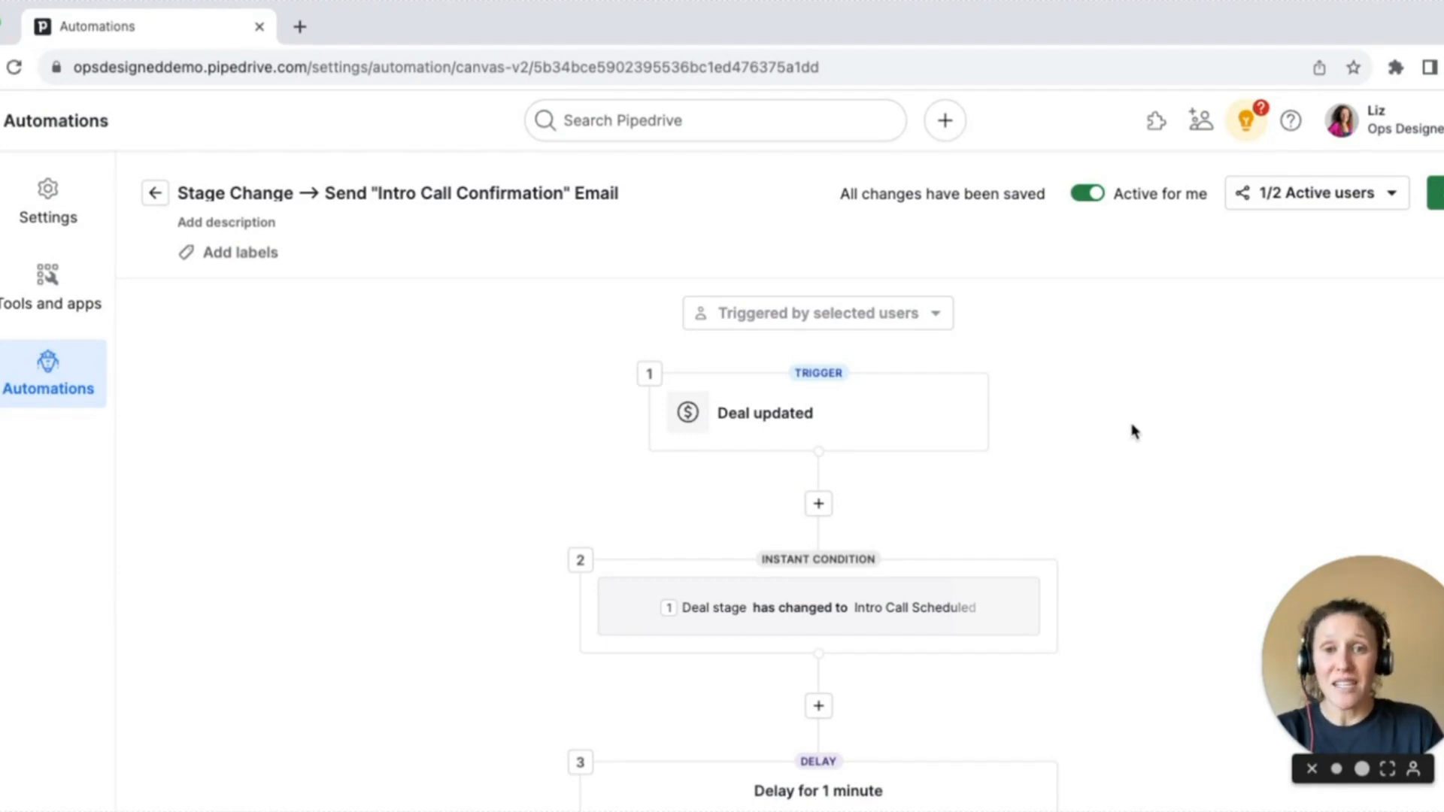
Step: Log out of the current account and log in as the added user with the saved e-mail and password
click(1428, 128)
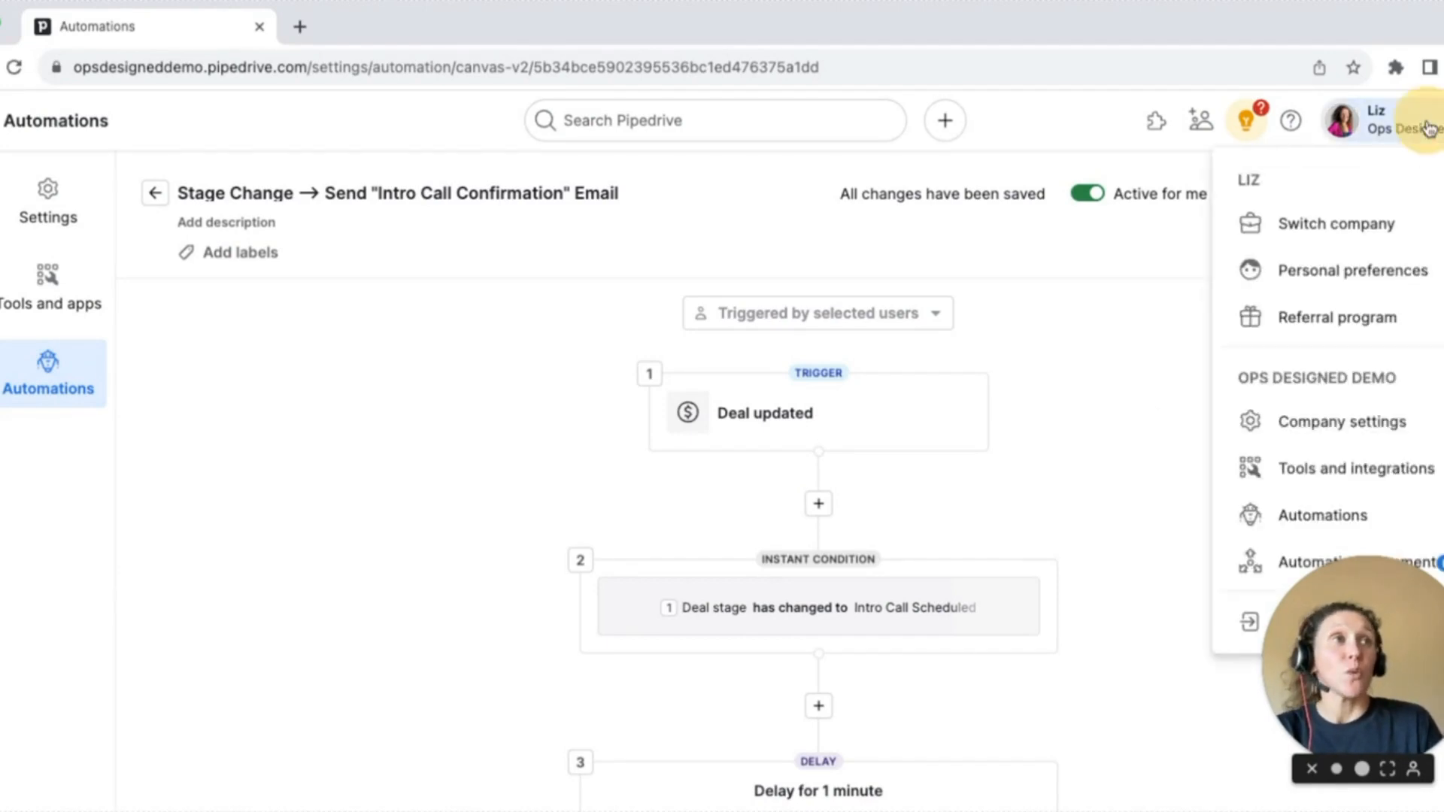
click(1234, 642)
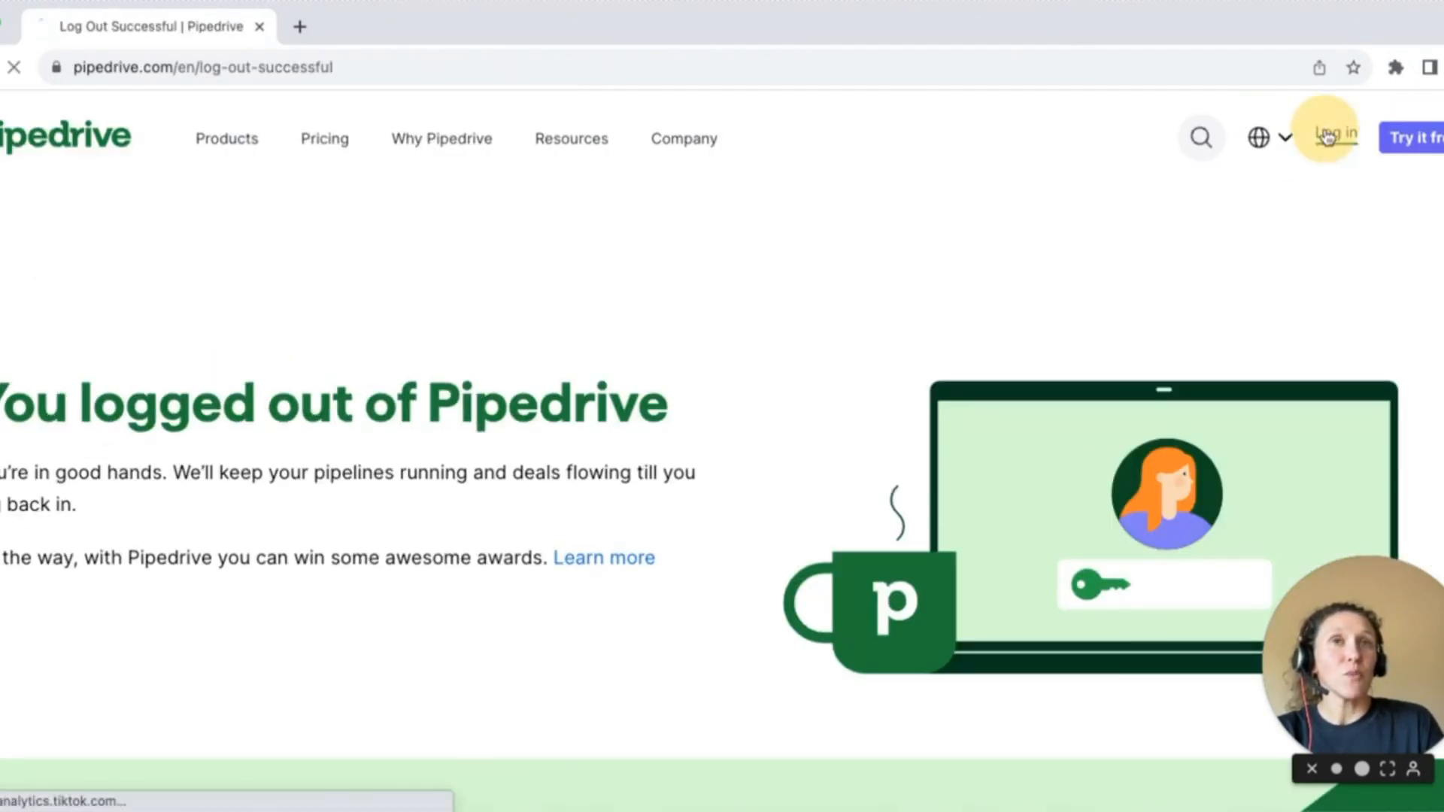
click(1328, 136)
triple_click(645, 355)
text(cont)
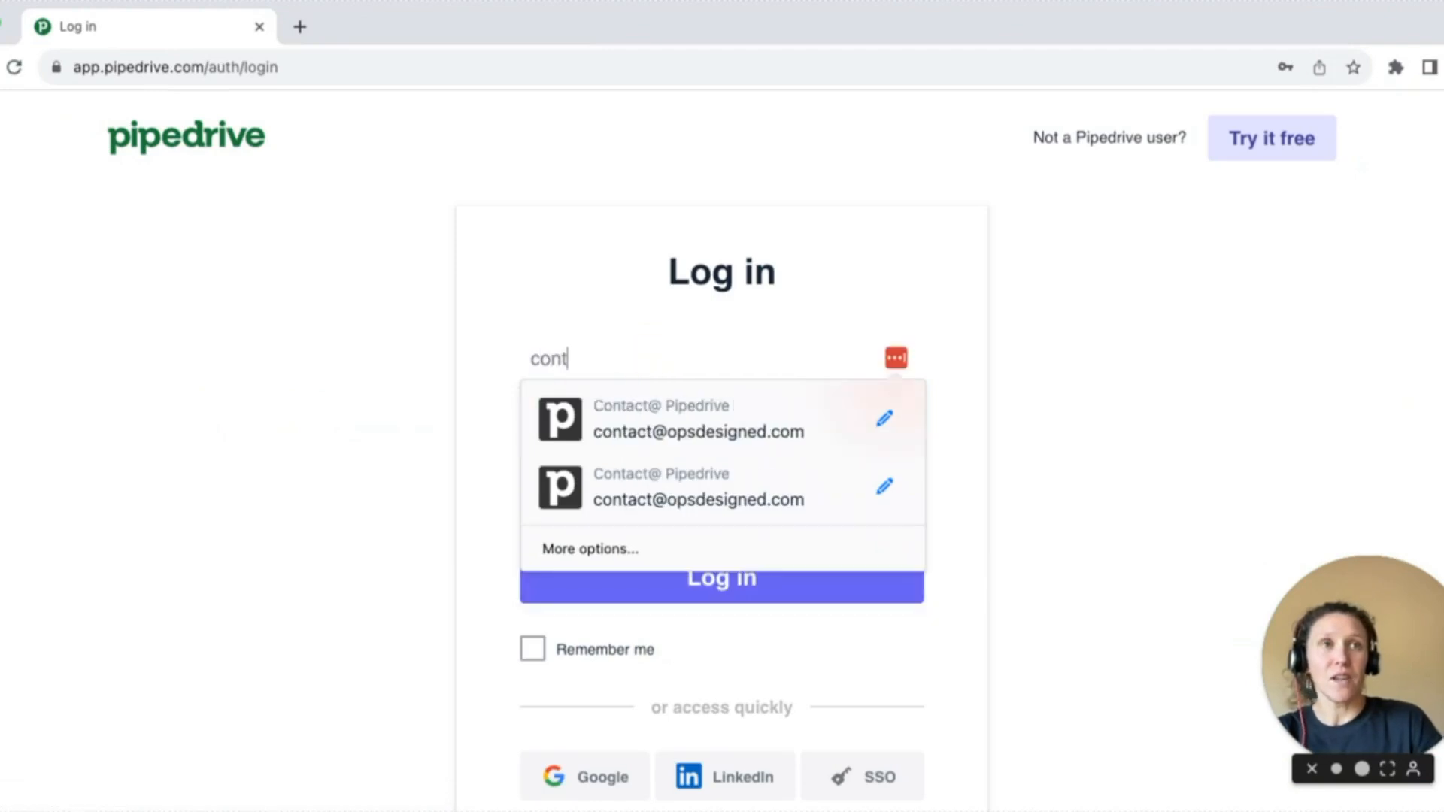
click(654, 428)
click(612, 572)
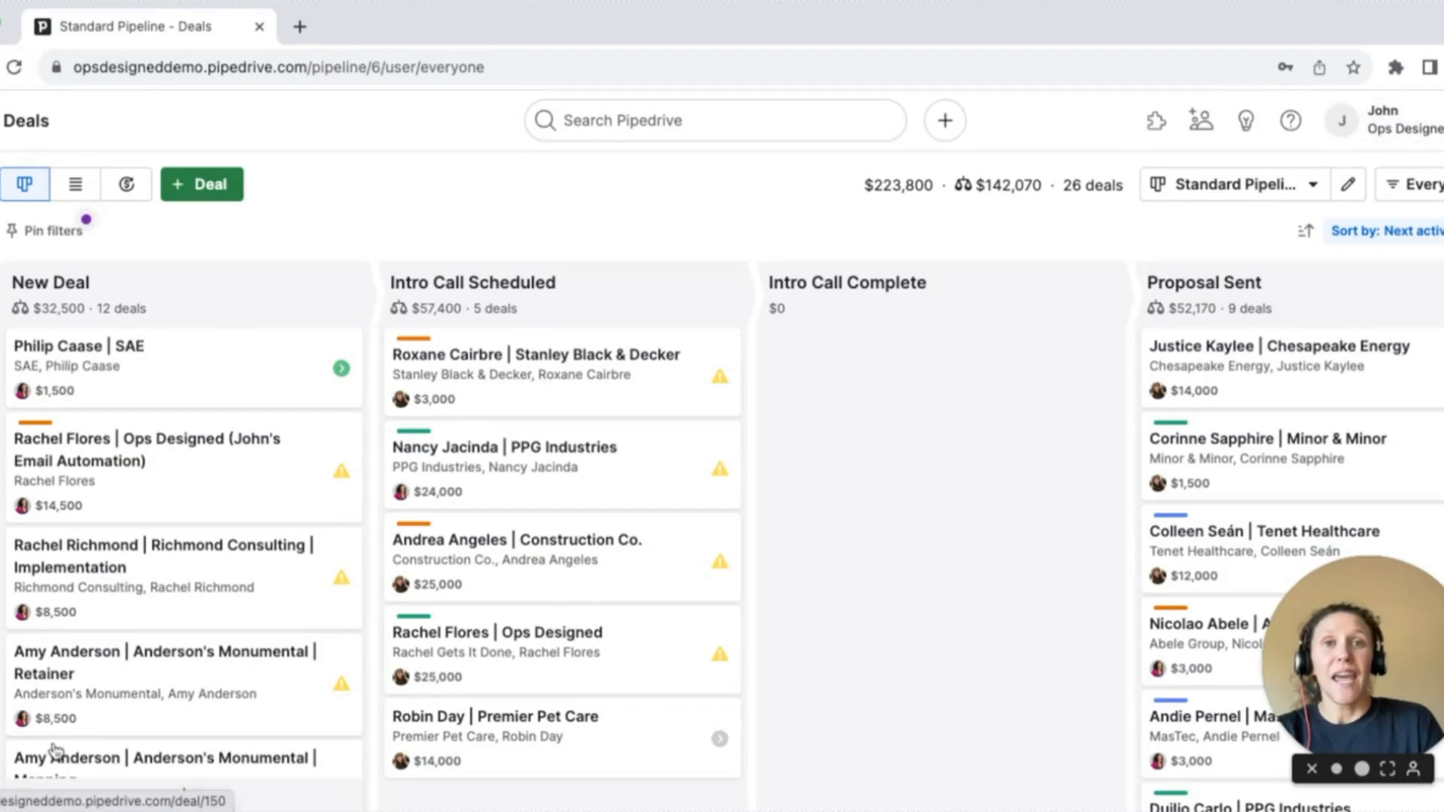
Step: Open the details of the shared "Stage Change → Send "Intro Call Confirmation" Email" automation in the added user's automations list
click(1, 794)
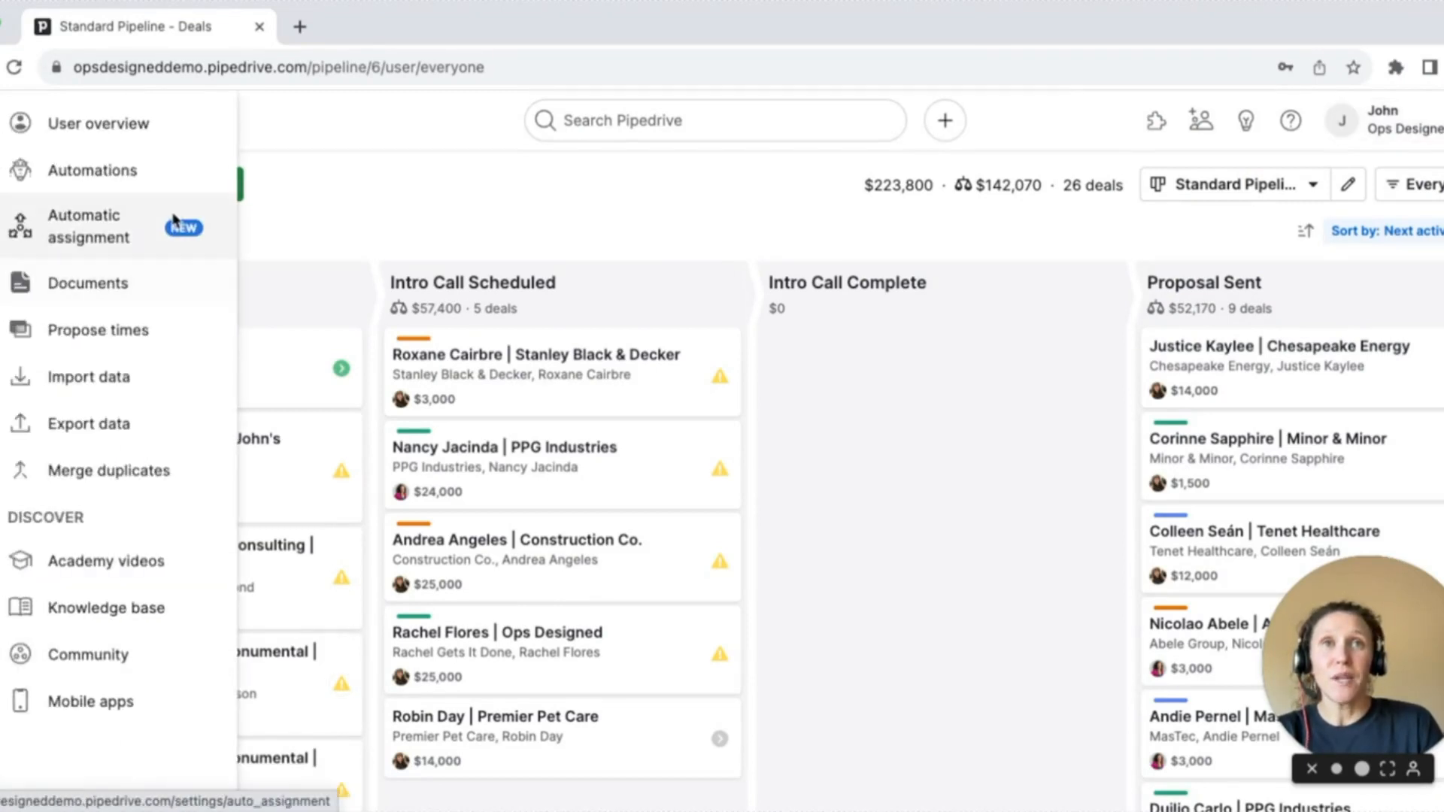
click(167, 174)
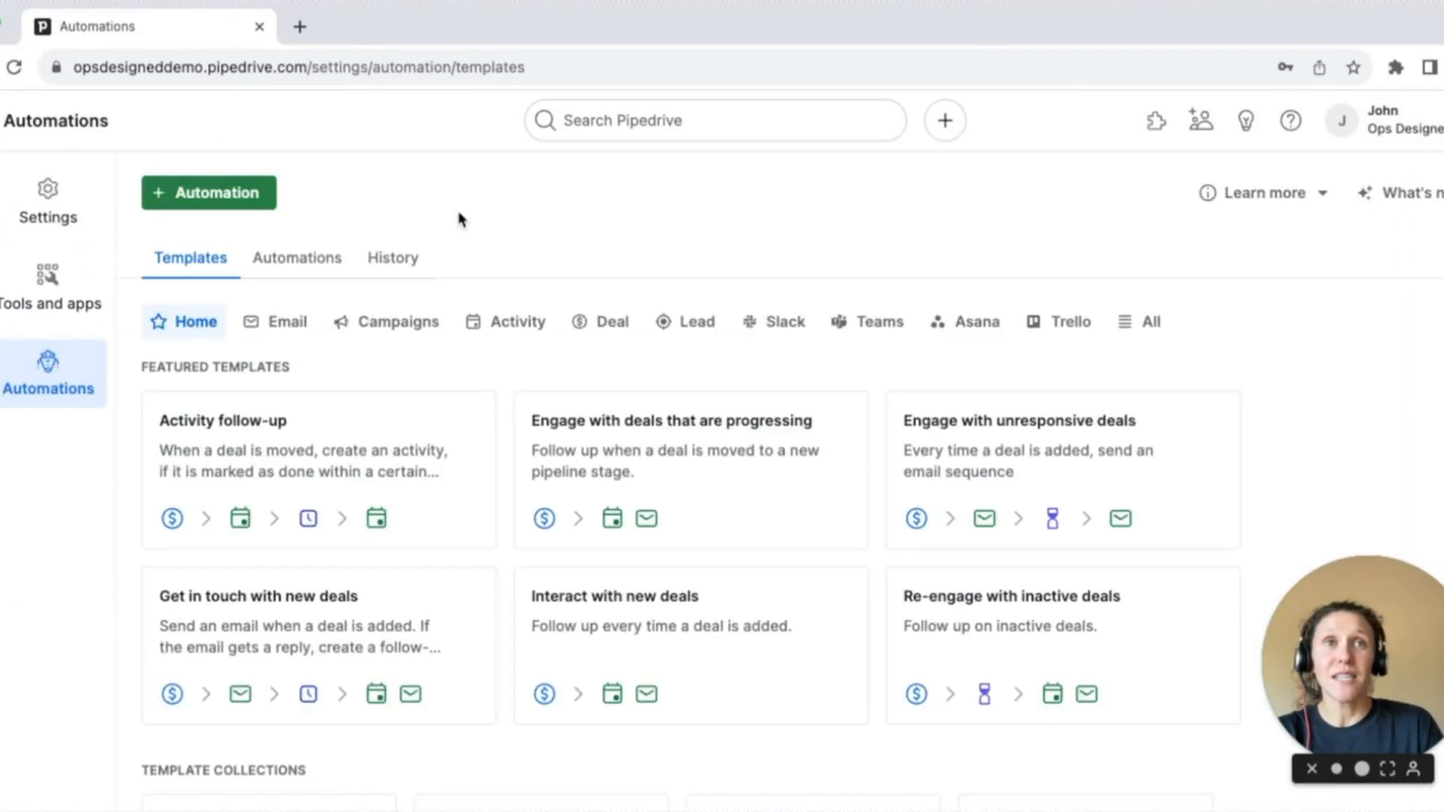
click(317, 260)
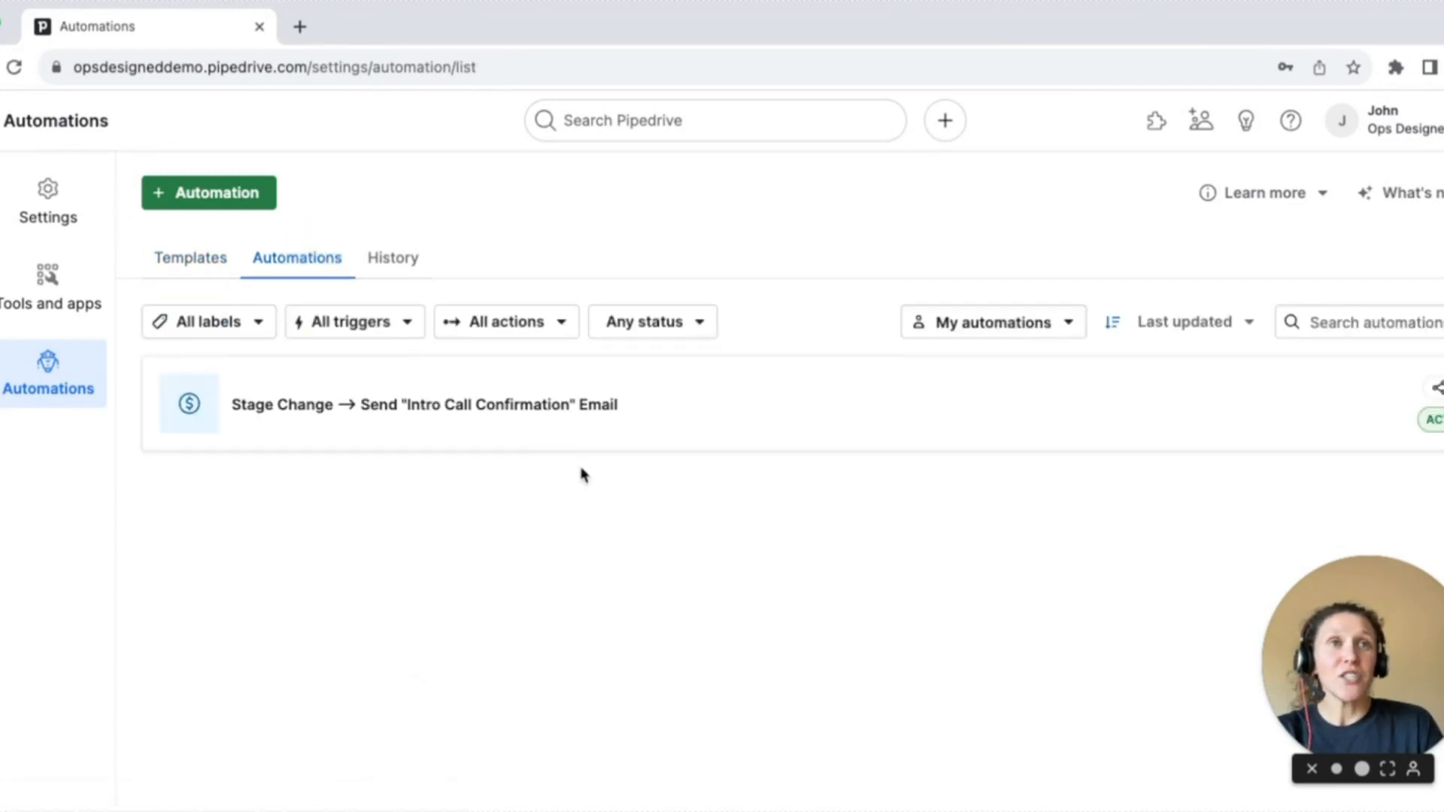
click(752, 419)
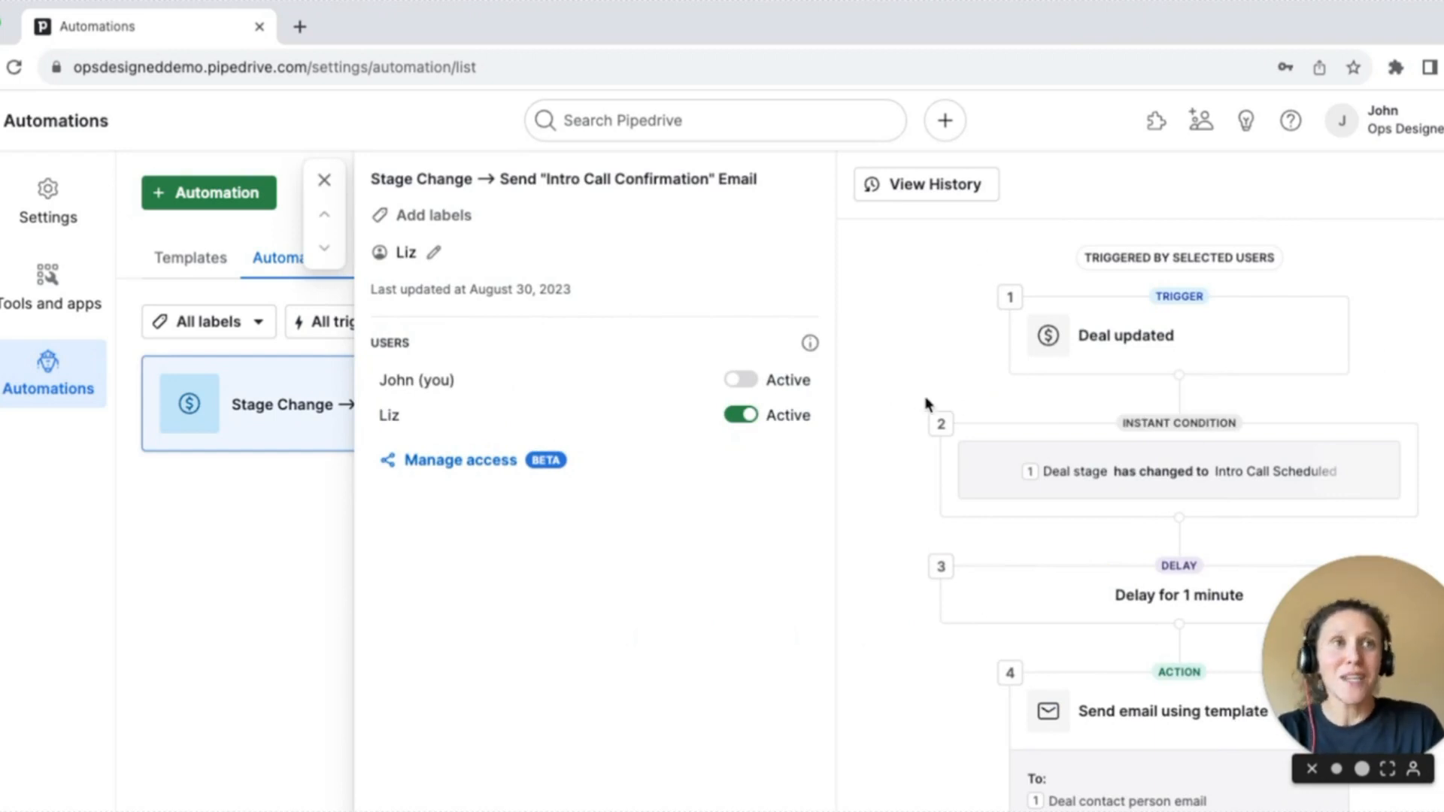
Step: Activate the shared "Intro Call Confirmation" automation for the logged-in user and close its details
click(741, 380)
click(834, 551)
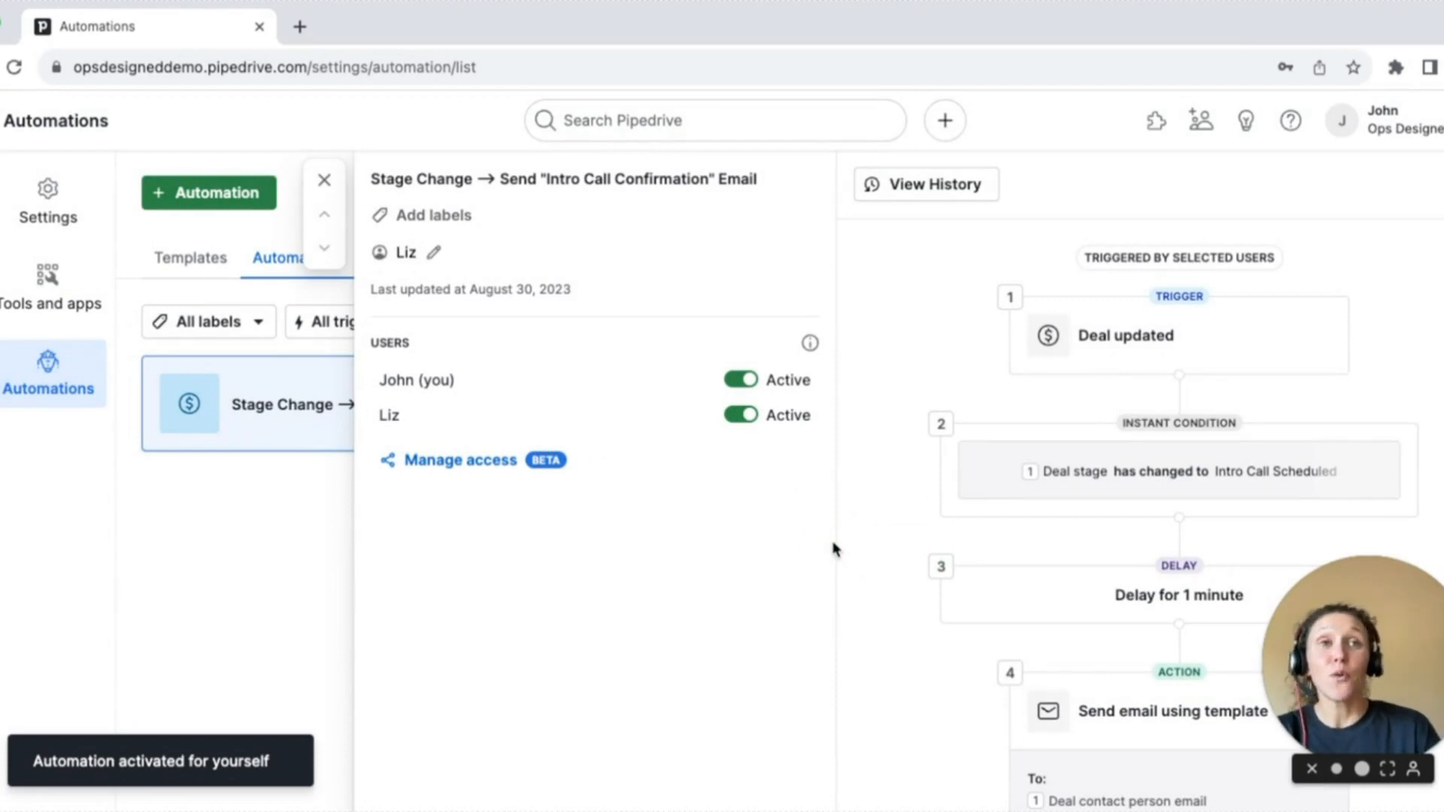
click(326, 182)
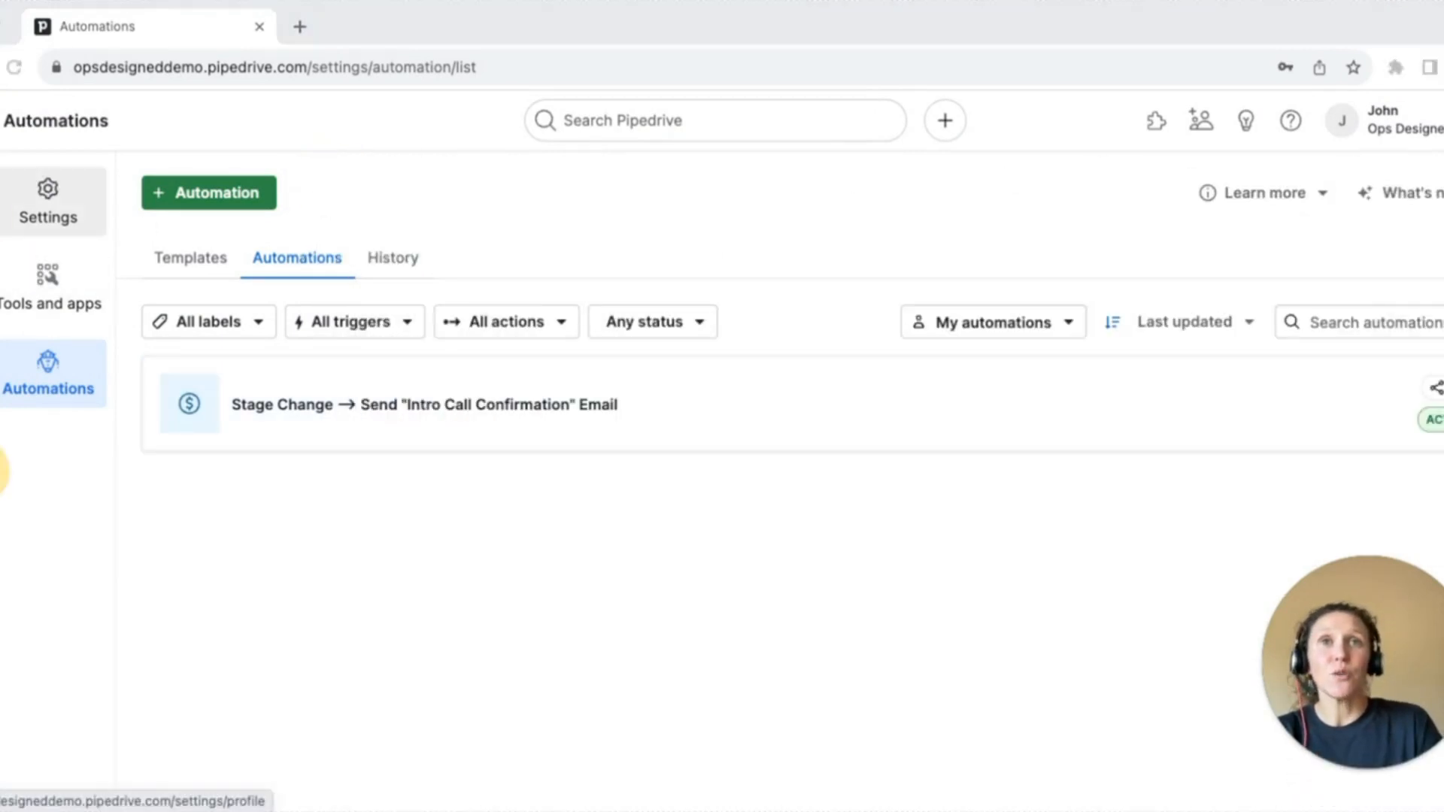
Step: In the deals pipeline, move the Ops Designed deal named for the added user's email automation from New Deal to Intro Call Scheduled
click(0, 239)
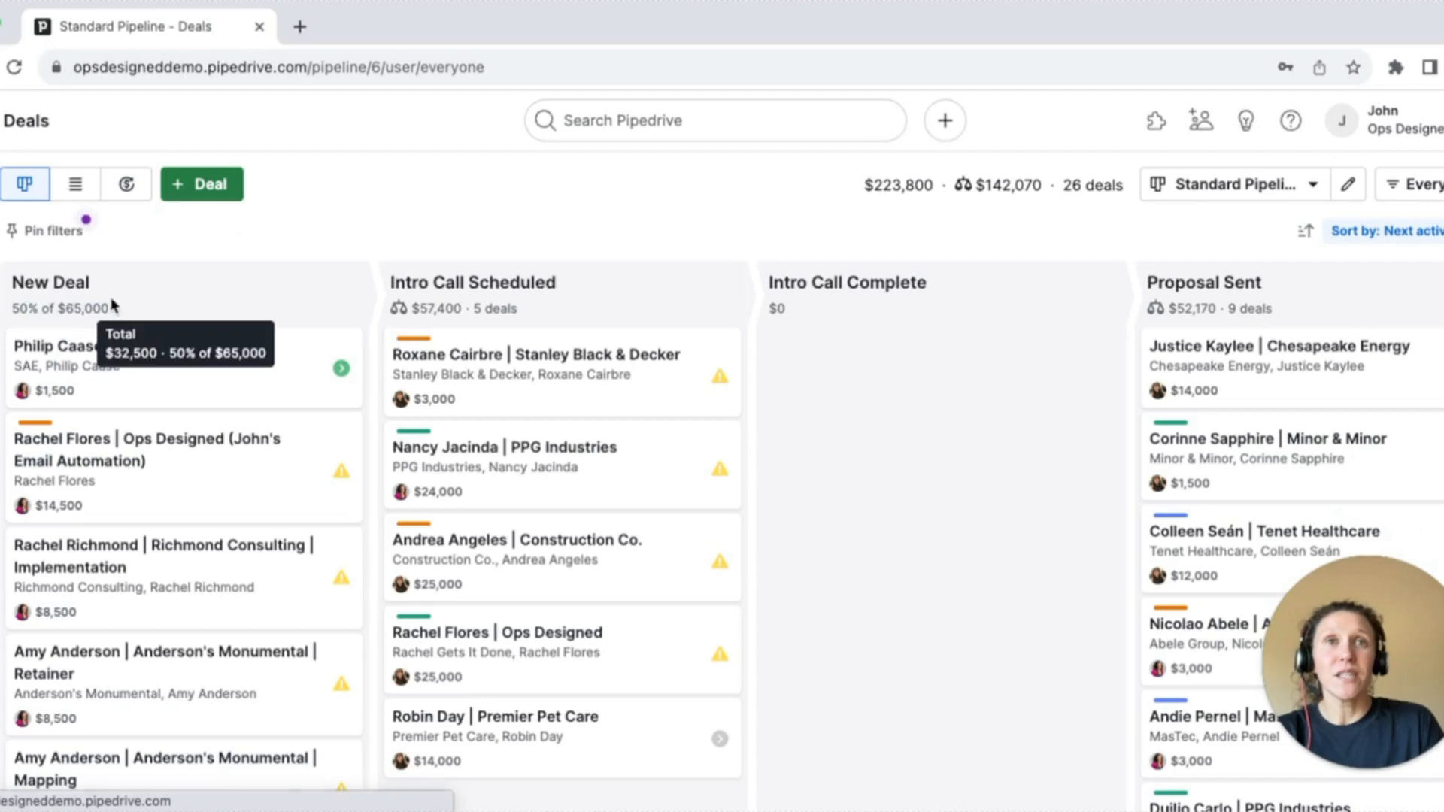
scroll(146, 394, down, 1)
scroll(147, 394, down, 2)
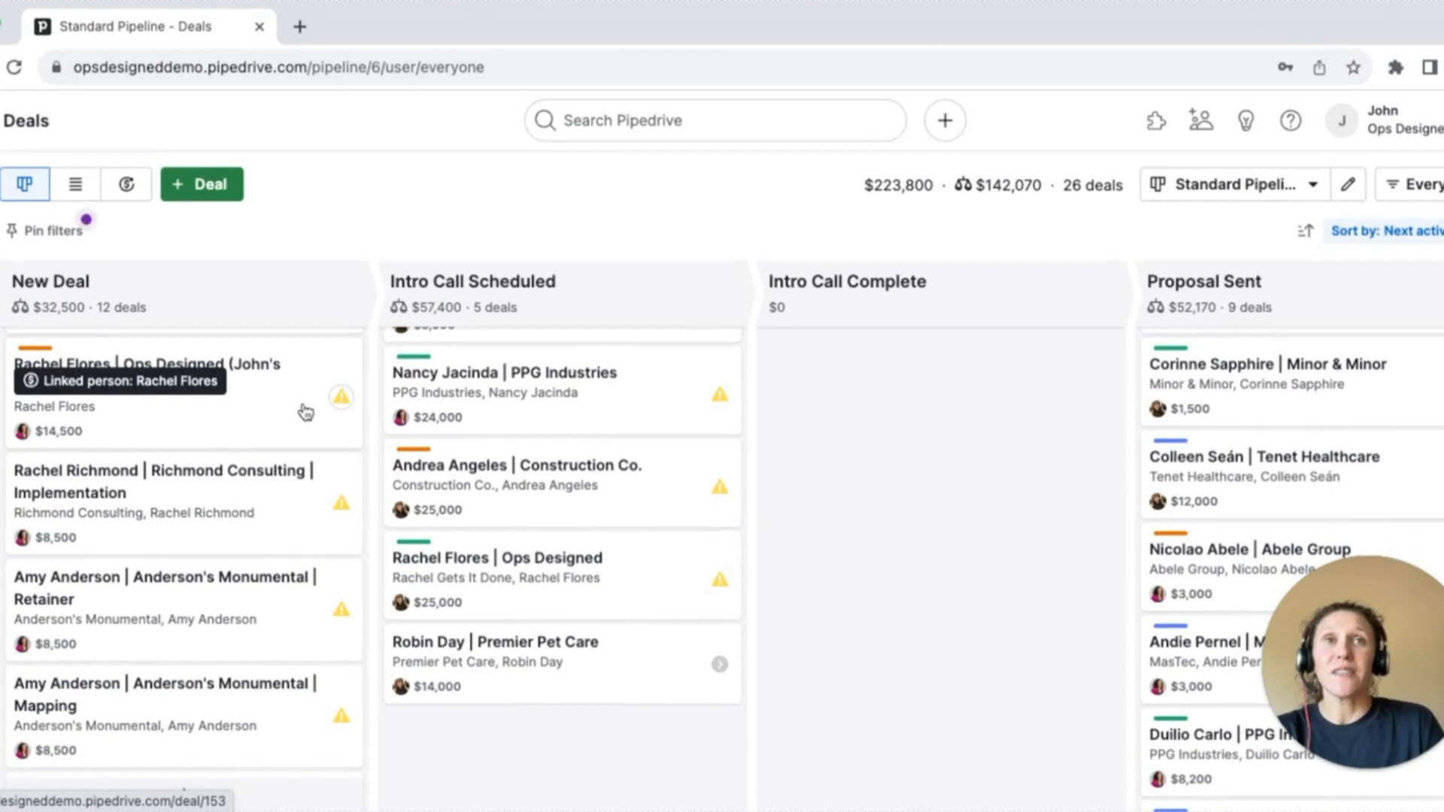
drag(268, 416, 605, 408)
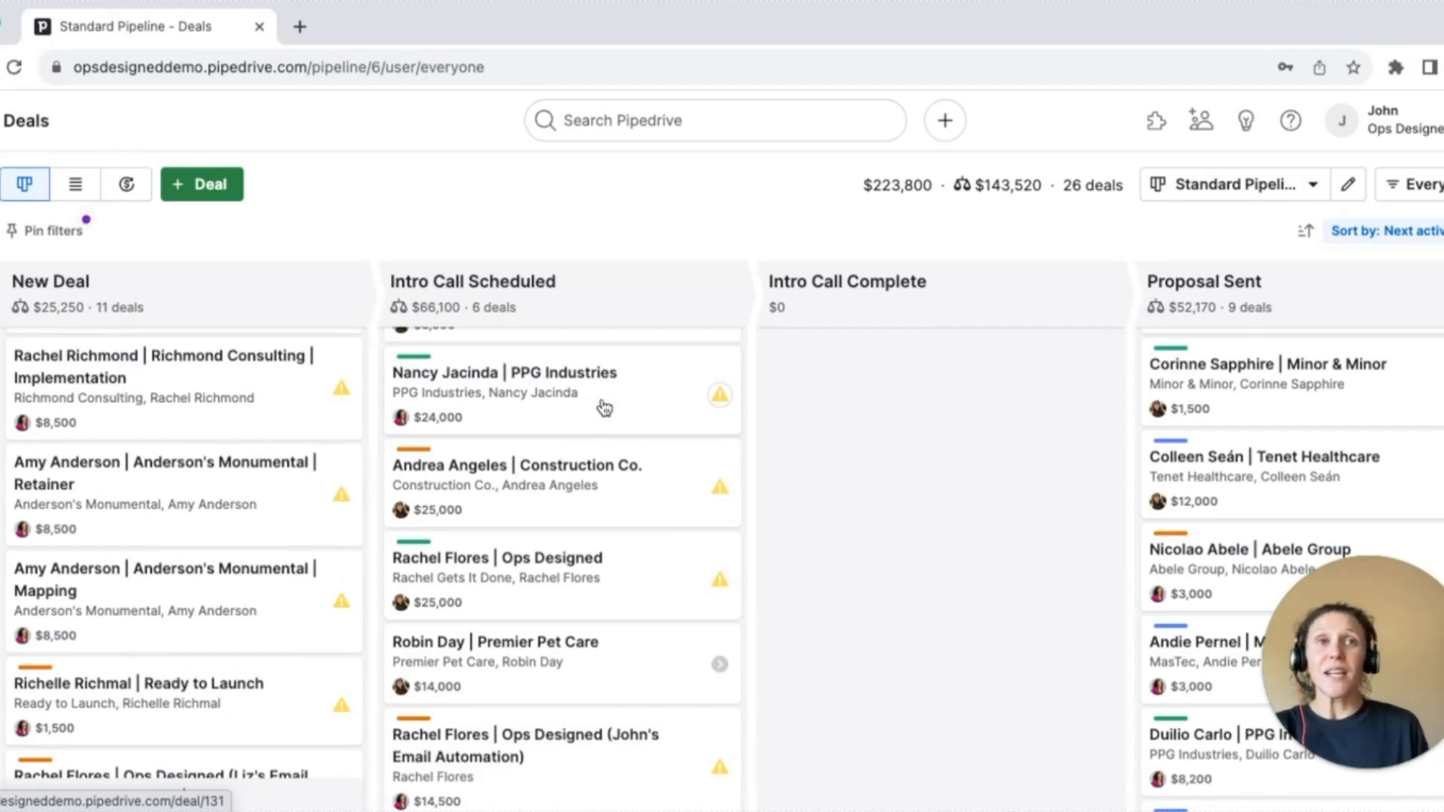
scroll(605, 408, down, 3)
scroll(605, 407, up, 1)
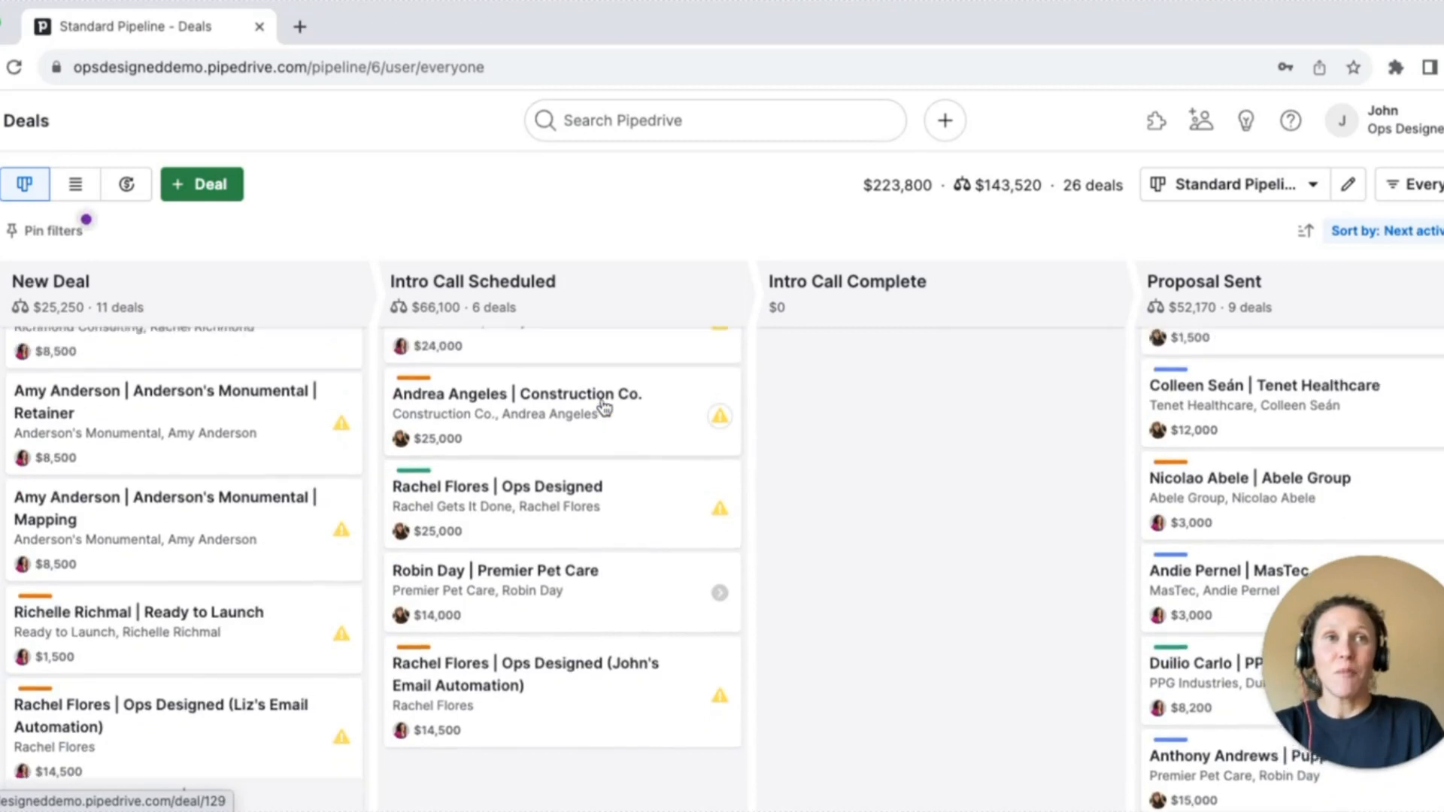
scroll(605, 408, up, 4)
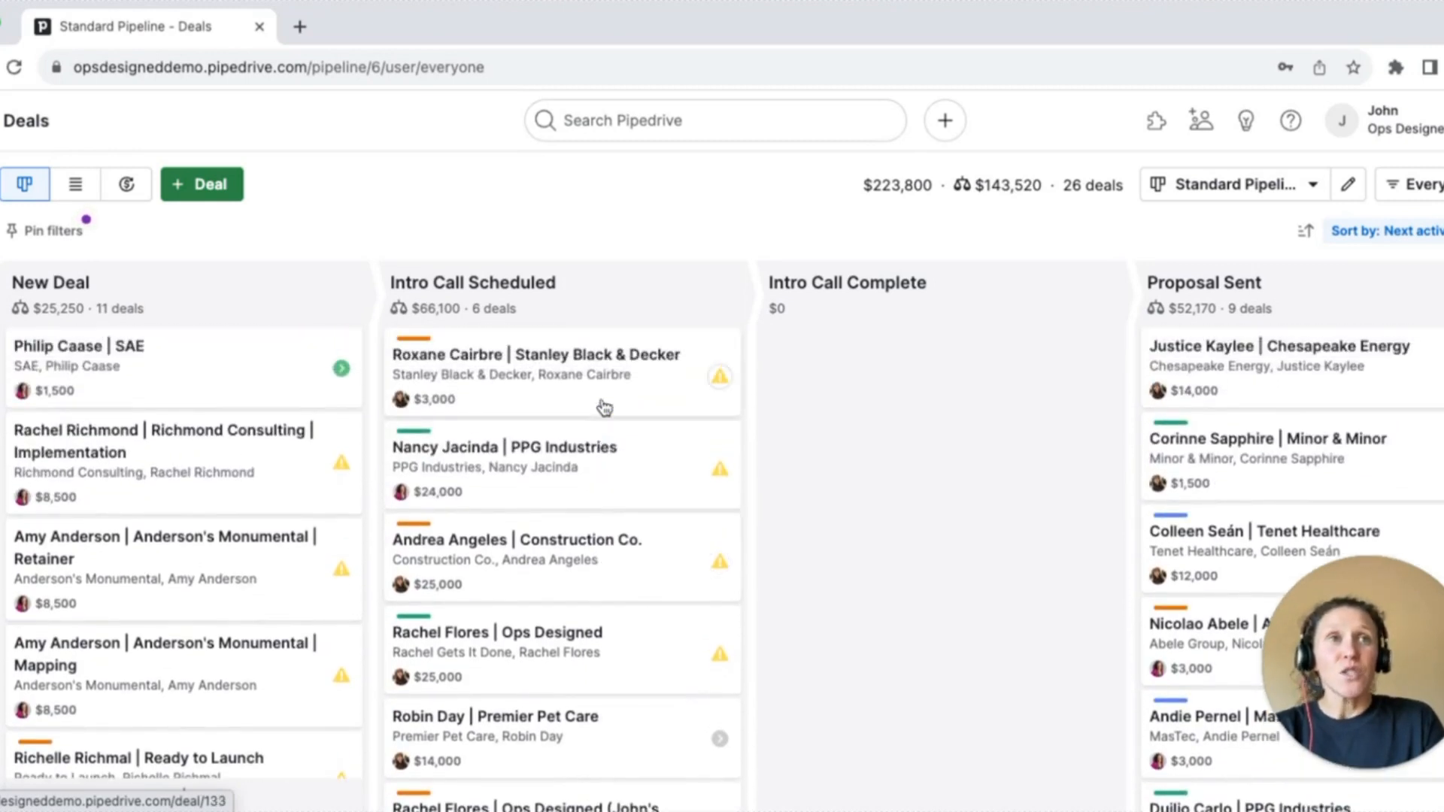
scroll(604, 407, down, 5)
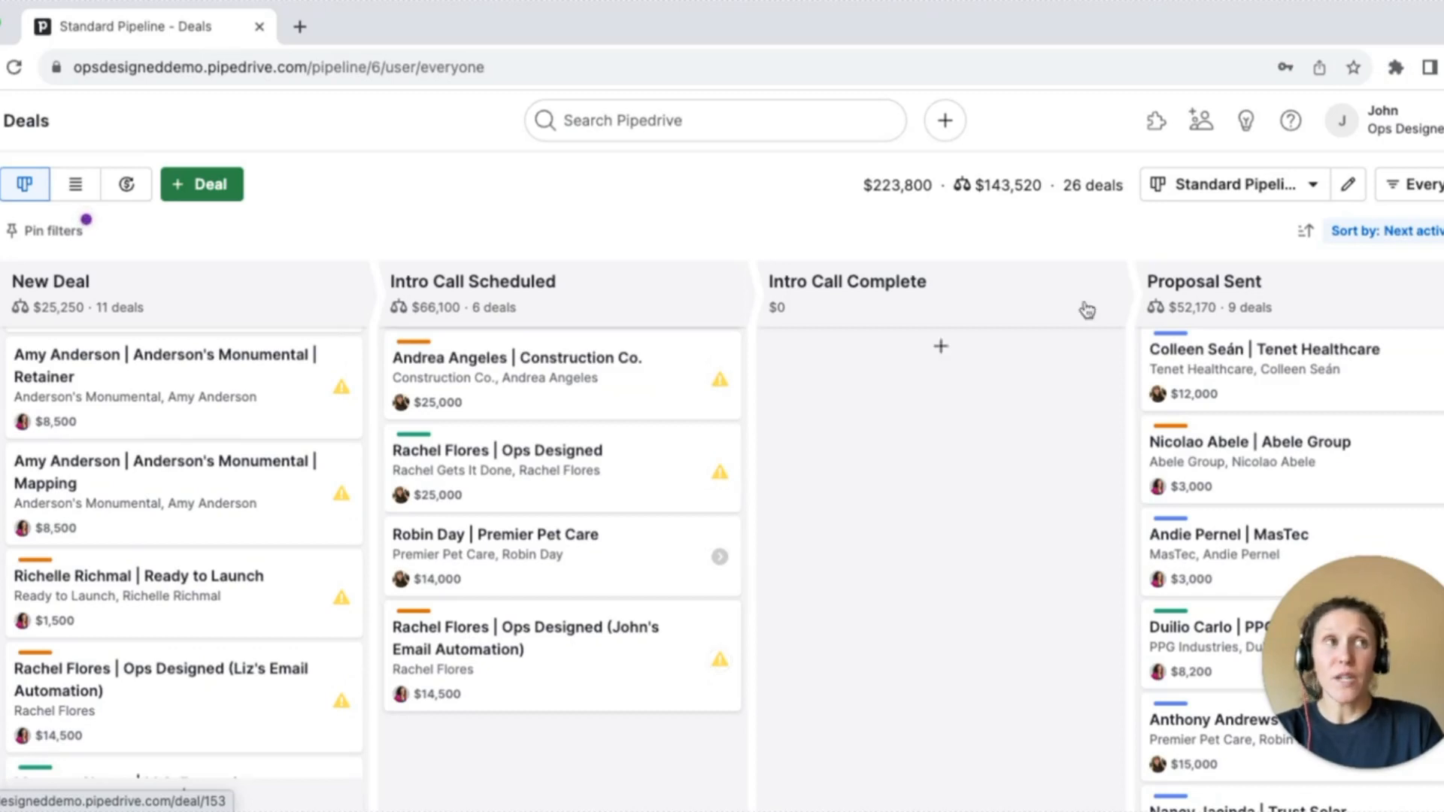
Step: Log out of the added user's account and log back in as the automation's original owner with the saved e-mail and password
click(1384, 120)
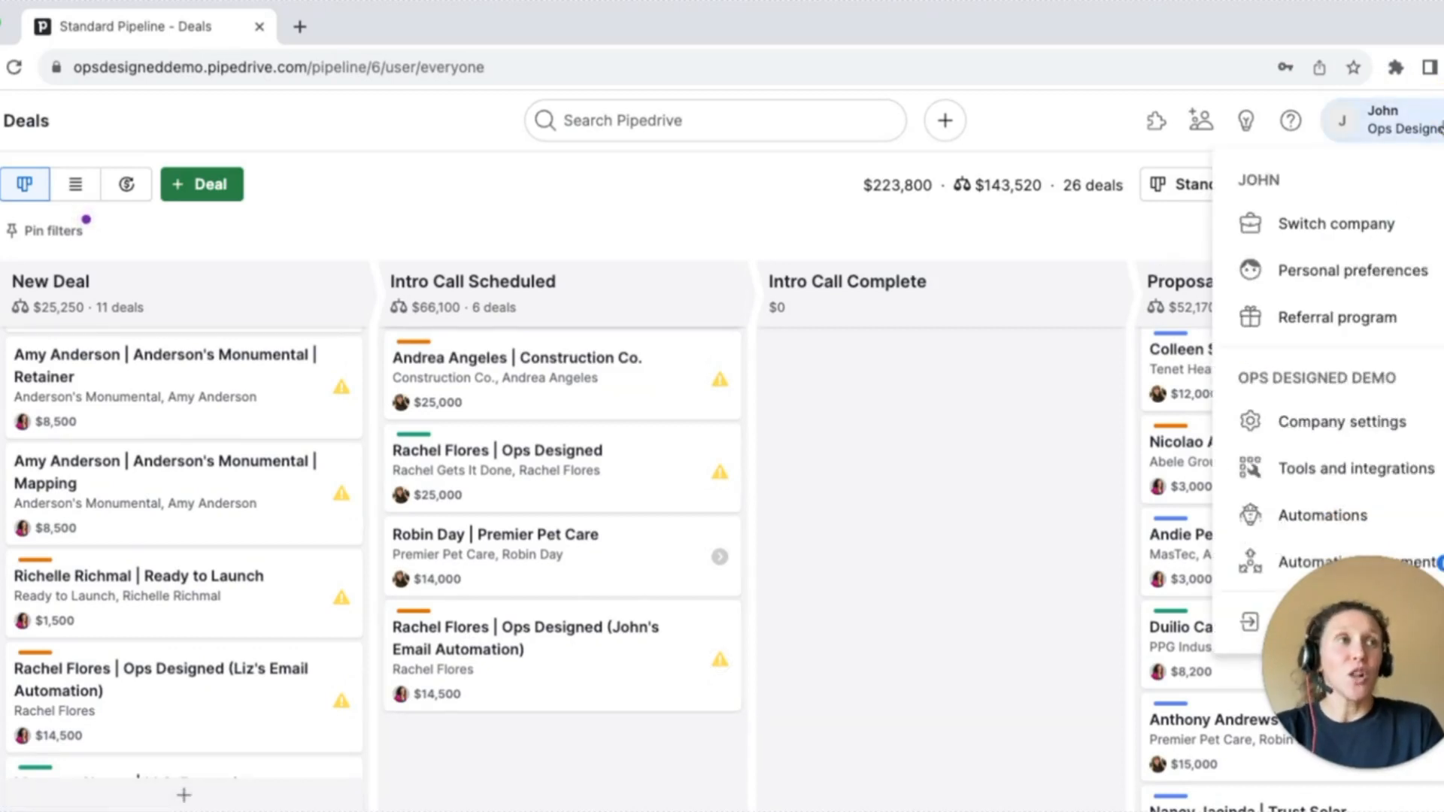
click(1251, 621)
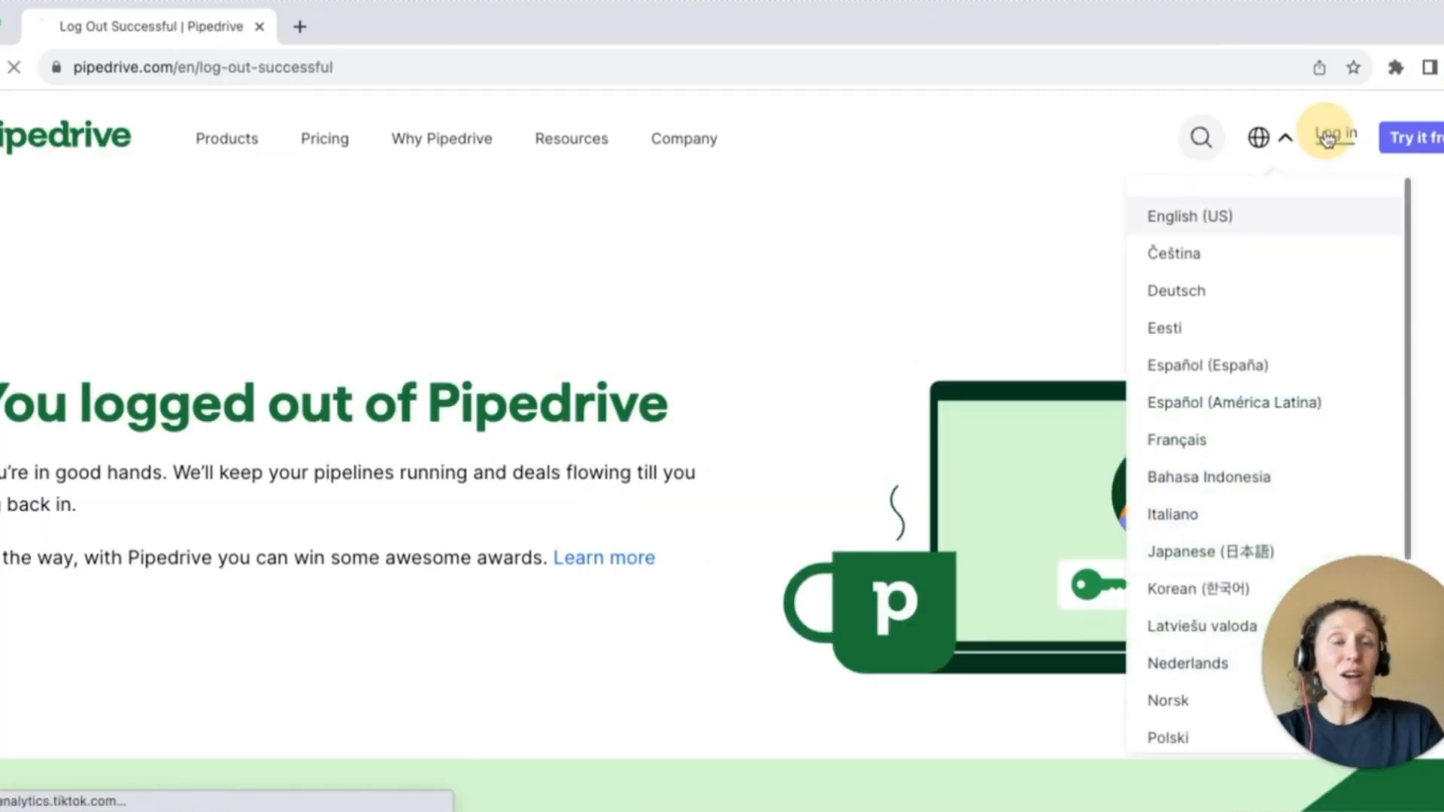
click(1336, 136)
triple_click(585, 359)
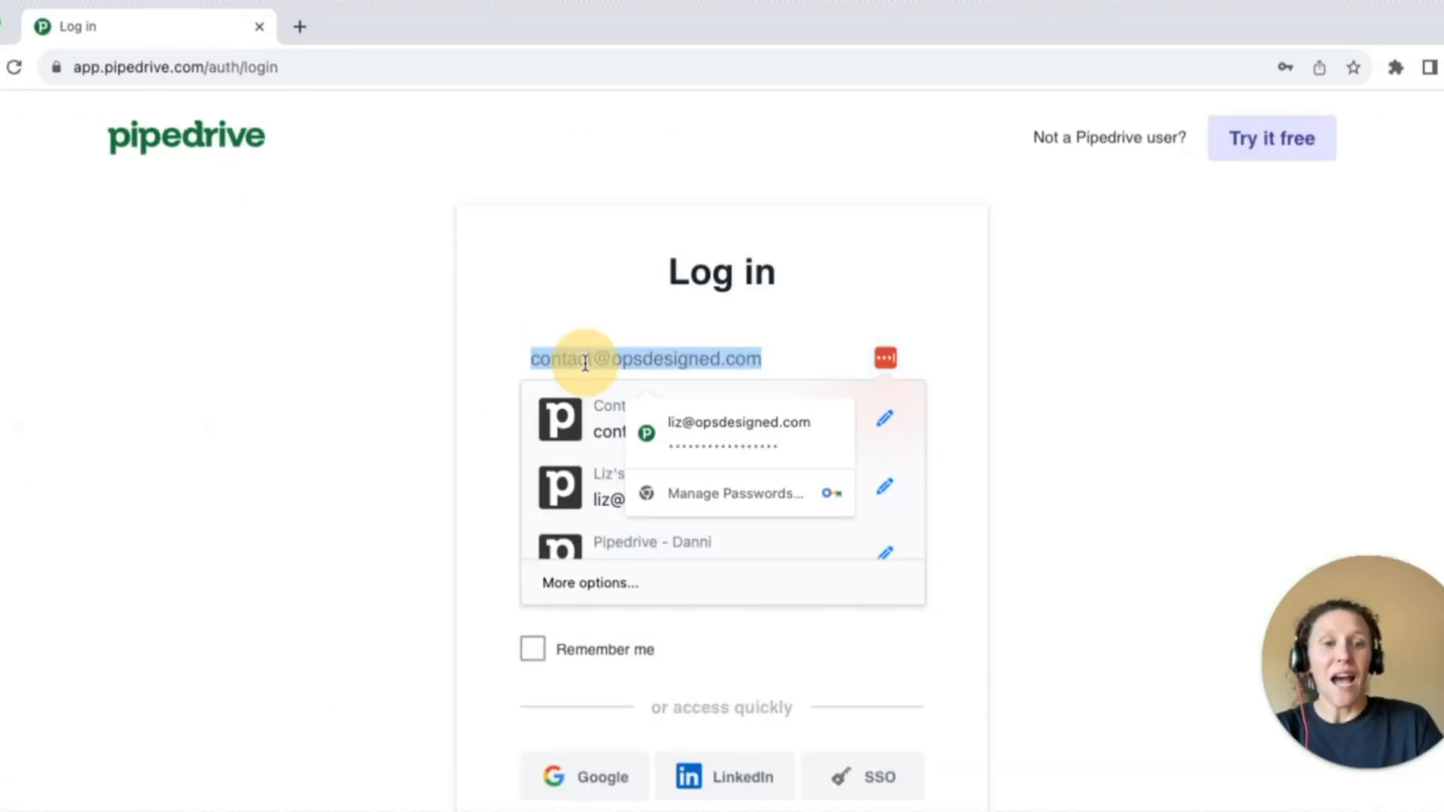
key(BackSpace)
text(liz)
click(586, 418)
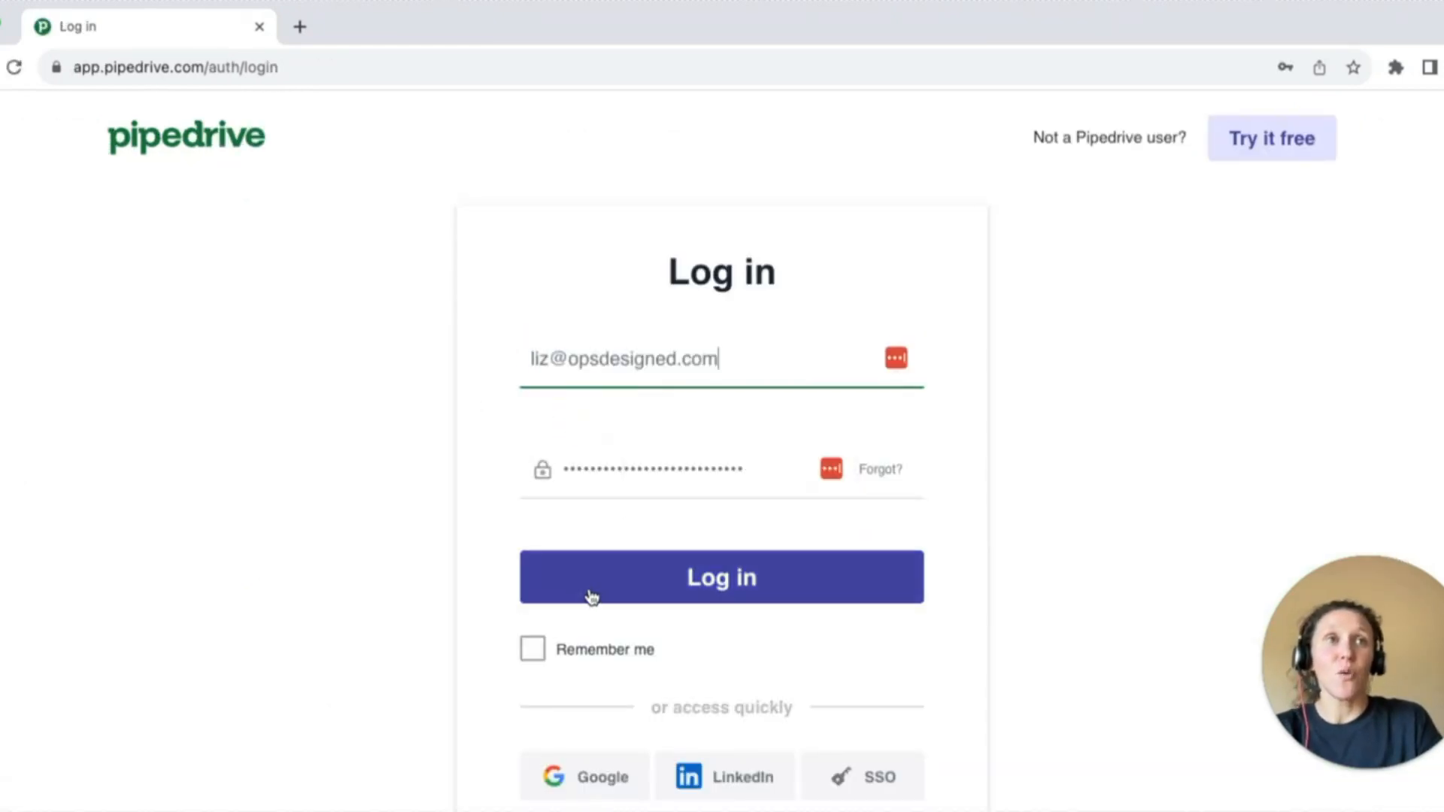
click(590, 594)
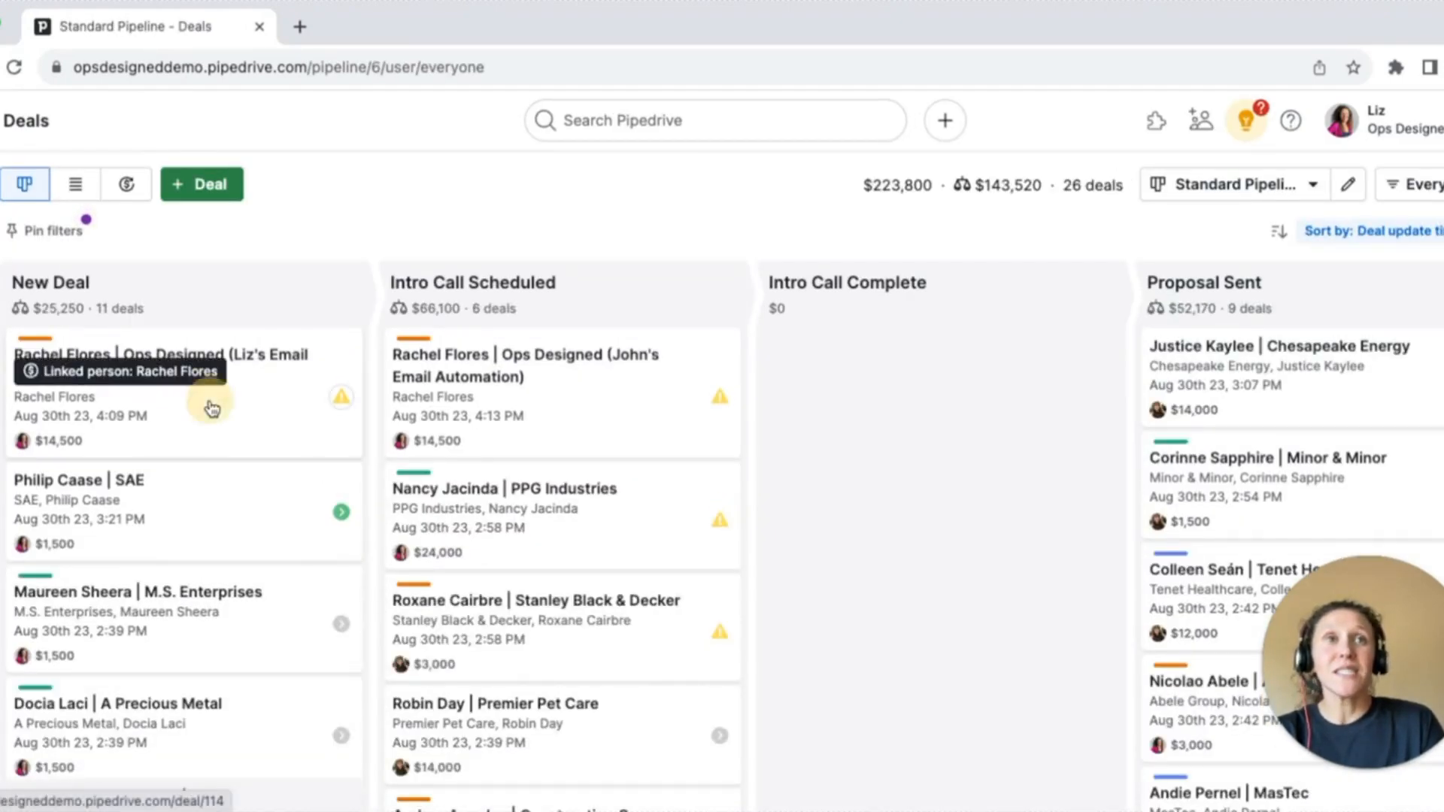
Step: Move the Ops Designed deal named for the owner's email automation from New Deal to Intro Call Scheduled
drag(211, 405, 623, 389)
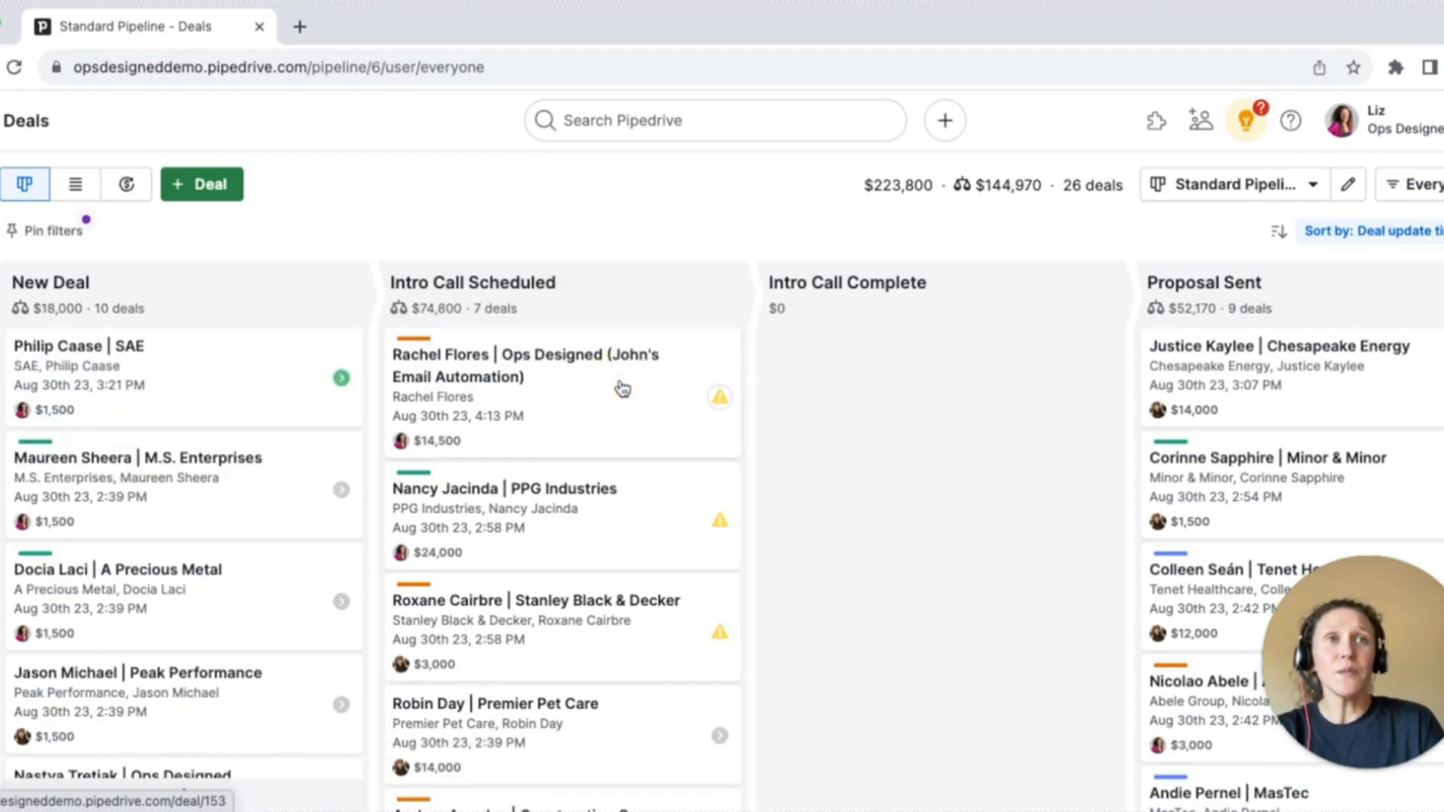
scroll(623, 388, up, 1)
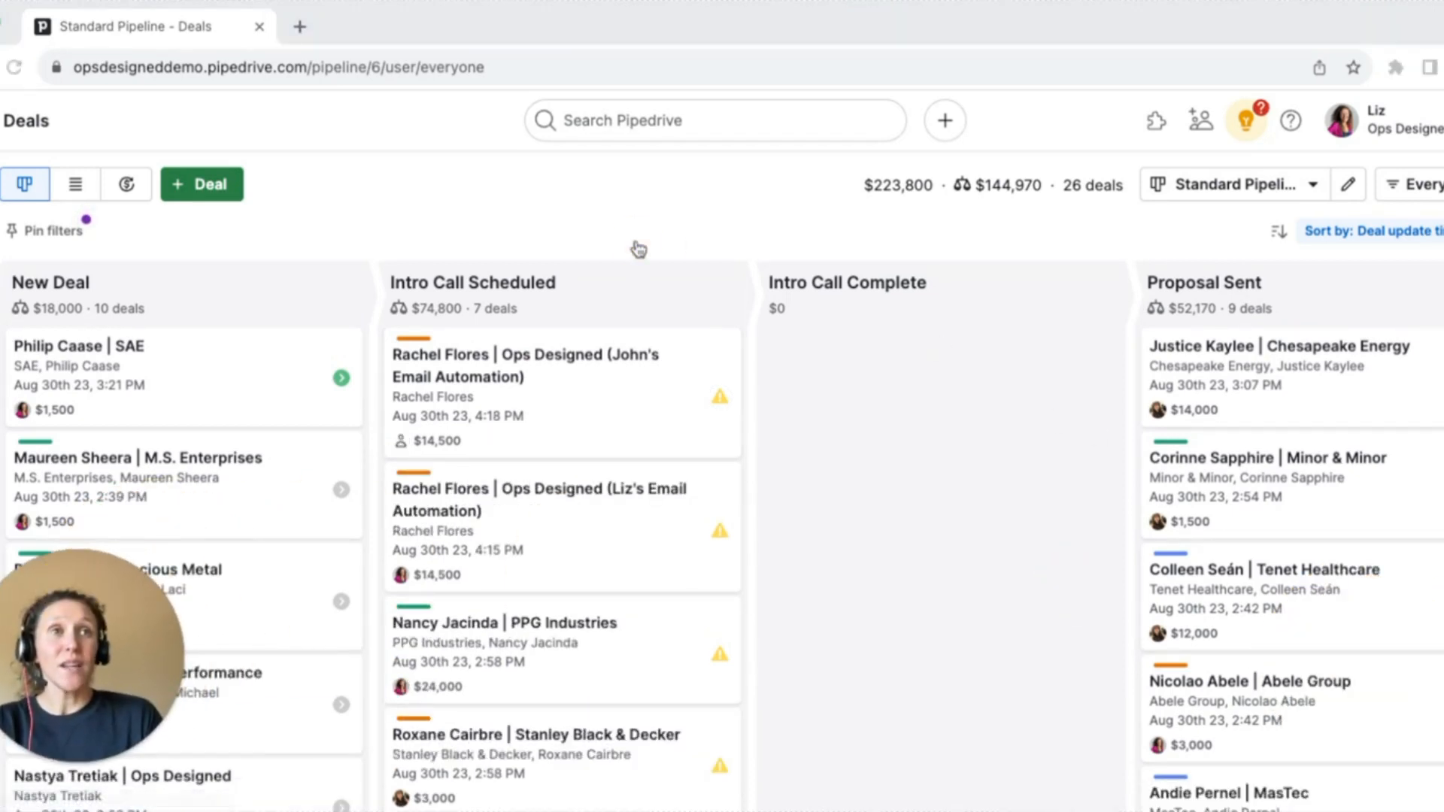
Step: Open the added user's test deal and expand the e-mail in its history to check the sender, message text and signature
click(593, 435)
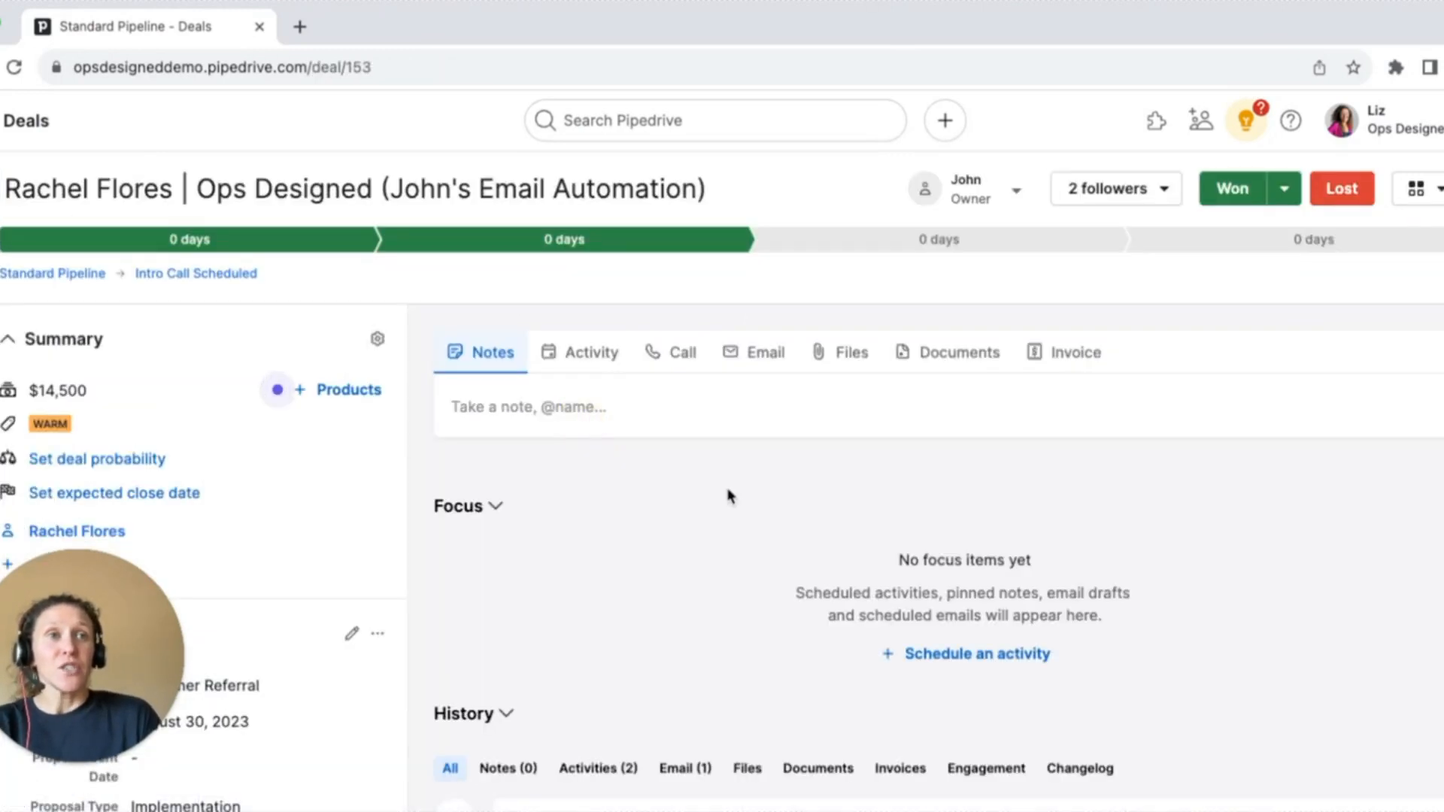
scroll(729, 493, down, 2)
click(694, 653)
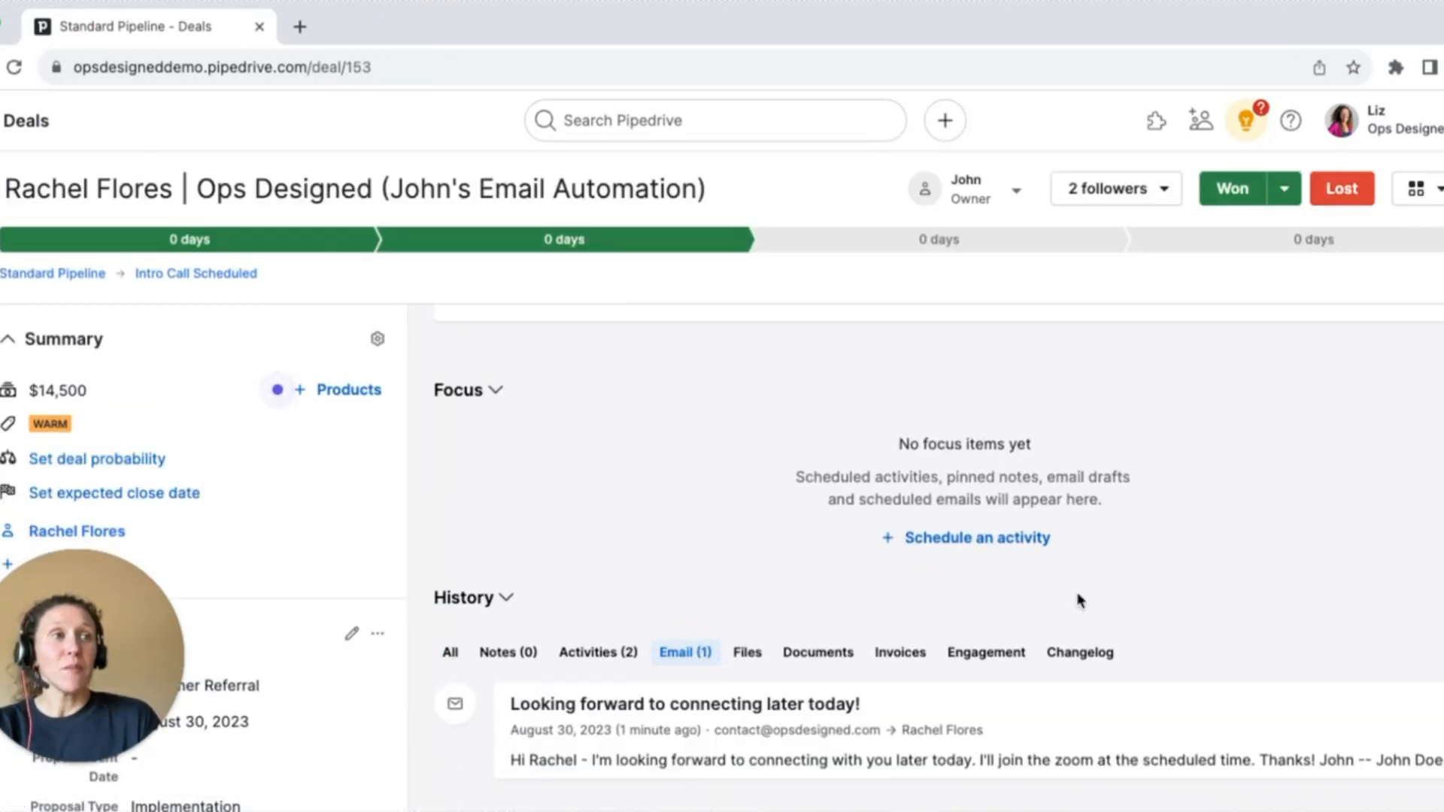
click(1437, 694)
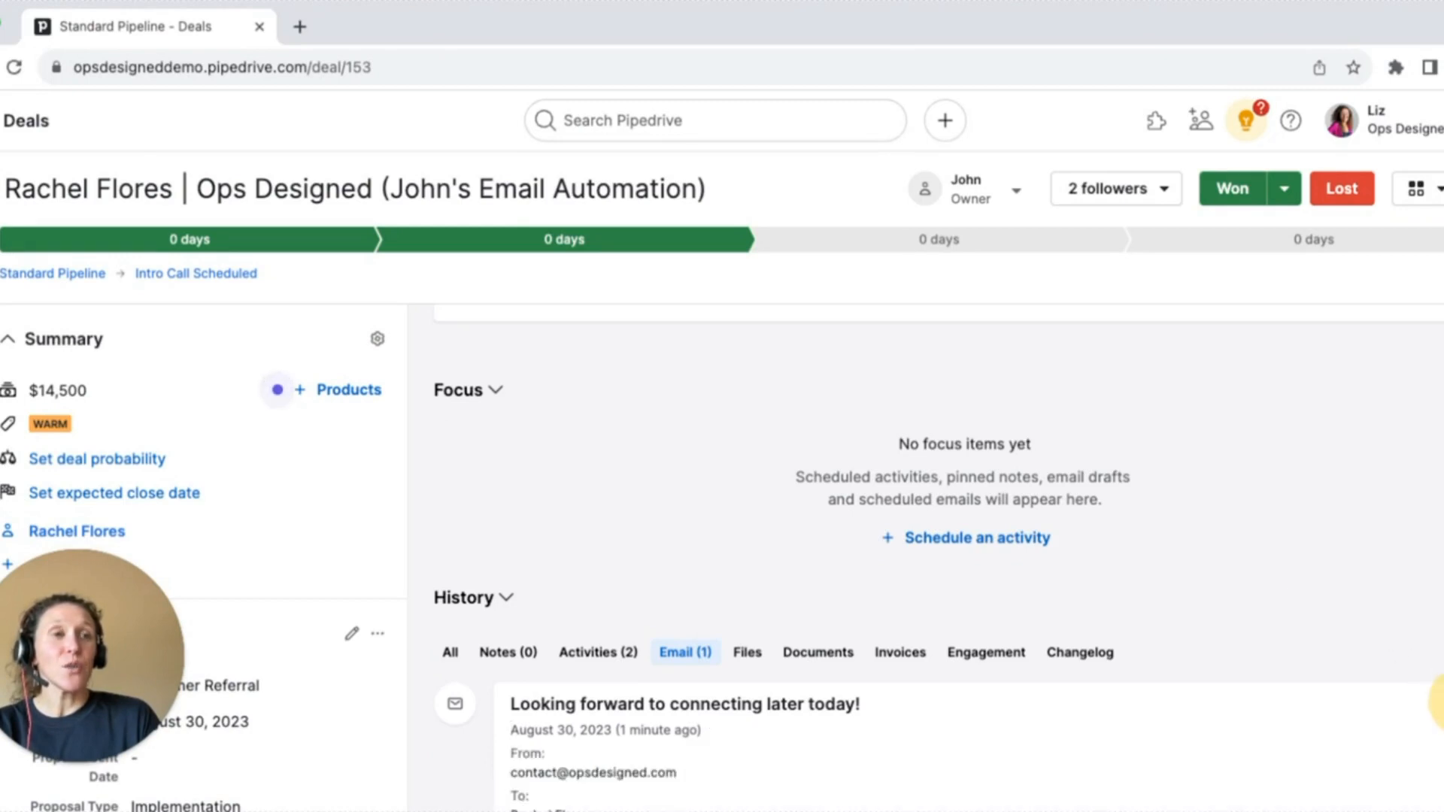
scroll(1144, 535, down, 5)
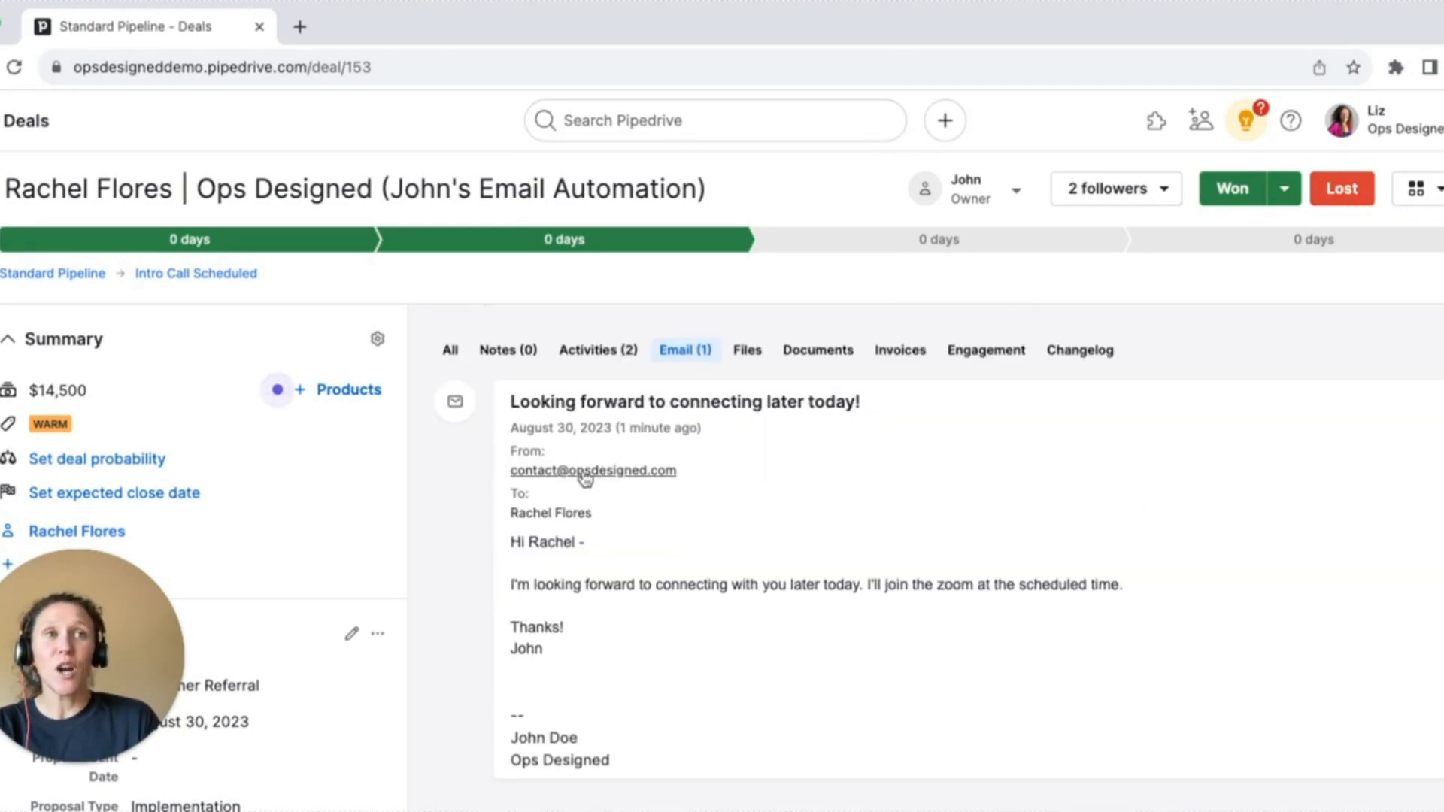
mouse_move(586, 479)
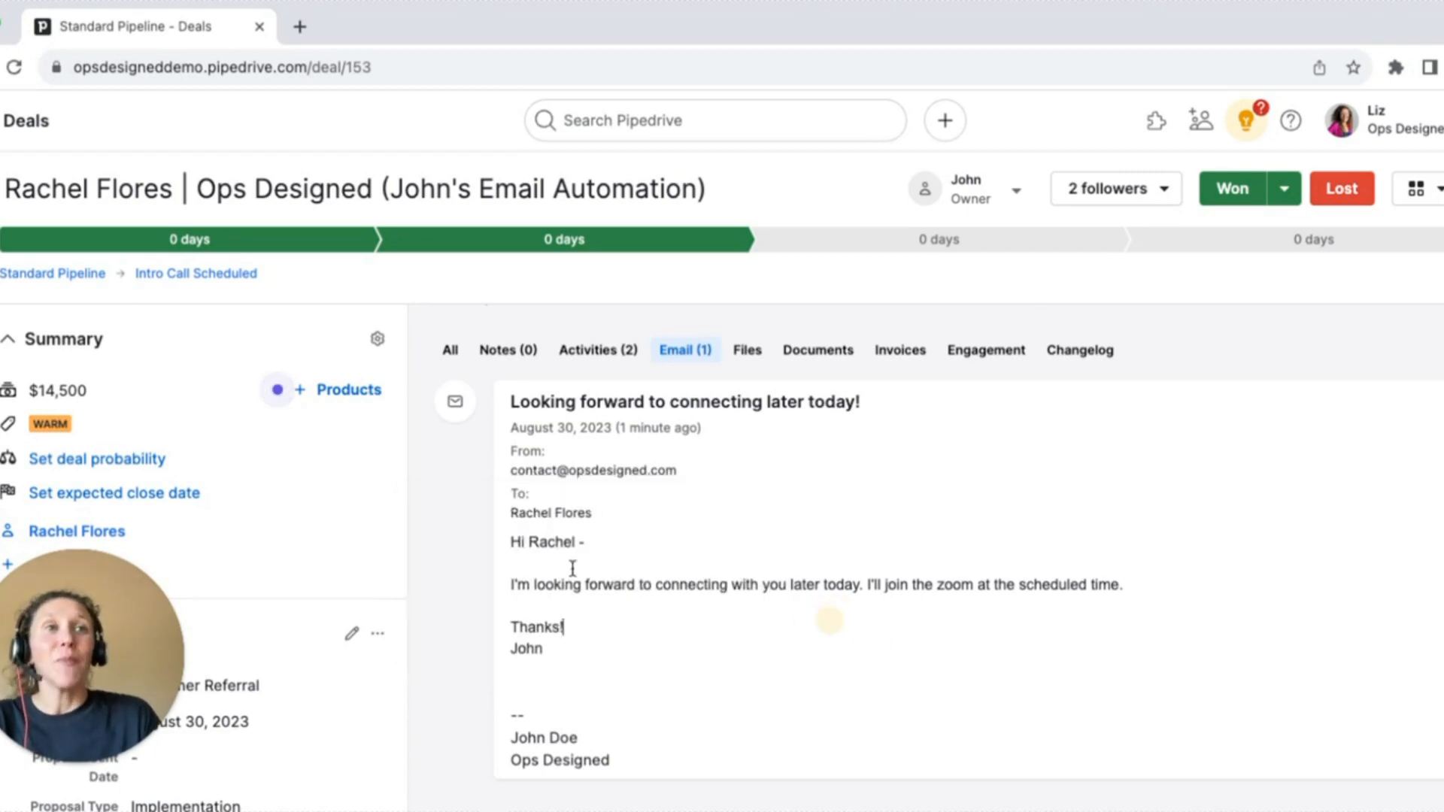
drag(509, 548, 571, 655)
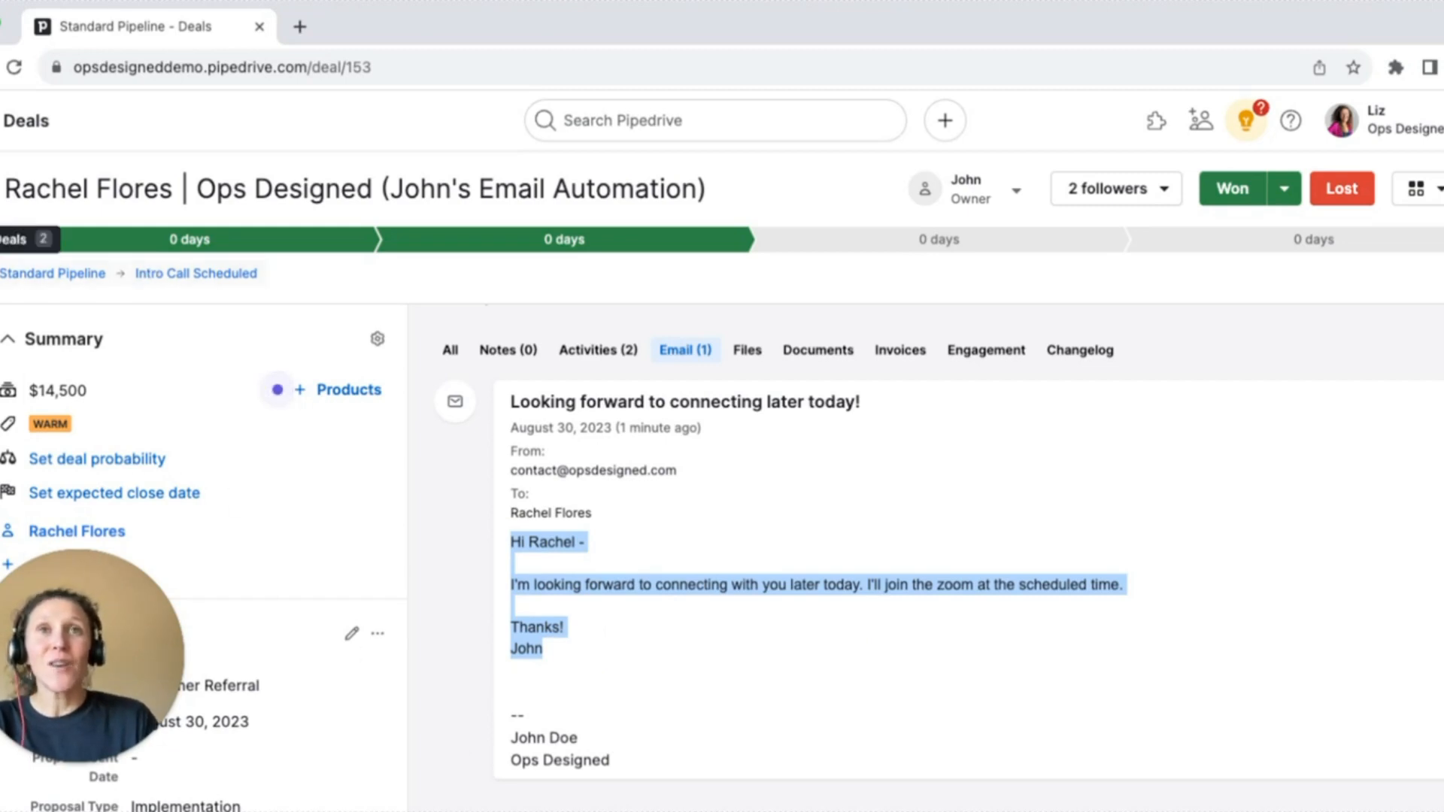
Step: Return to the pipeline, open the owner's test deal and expand its e-mail to check the sender, message text and signature
click(0, 239)
click(577, 551)
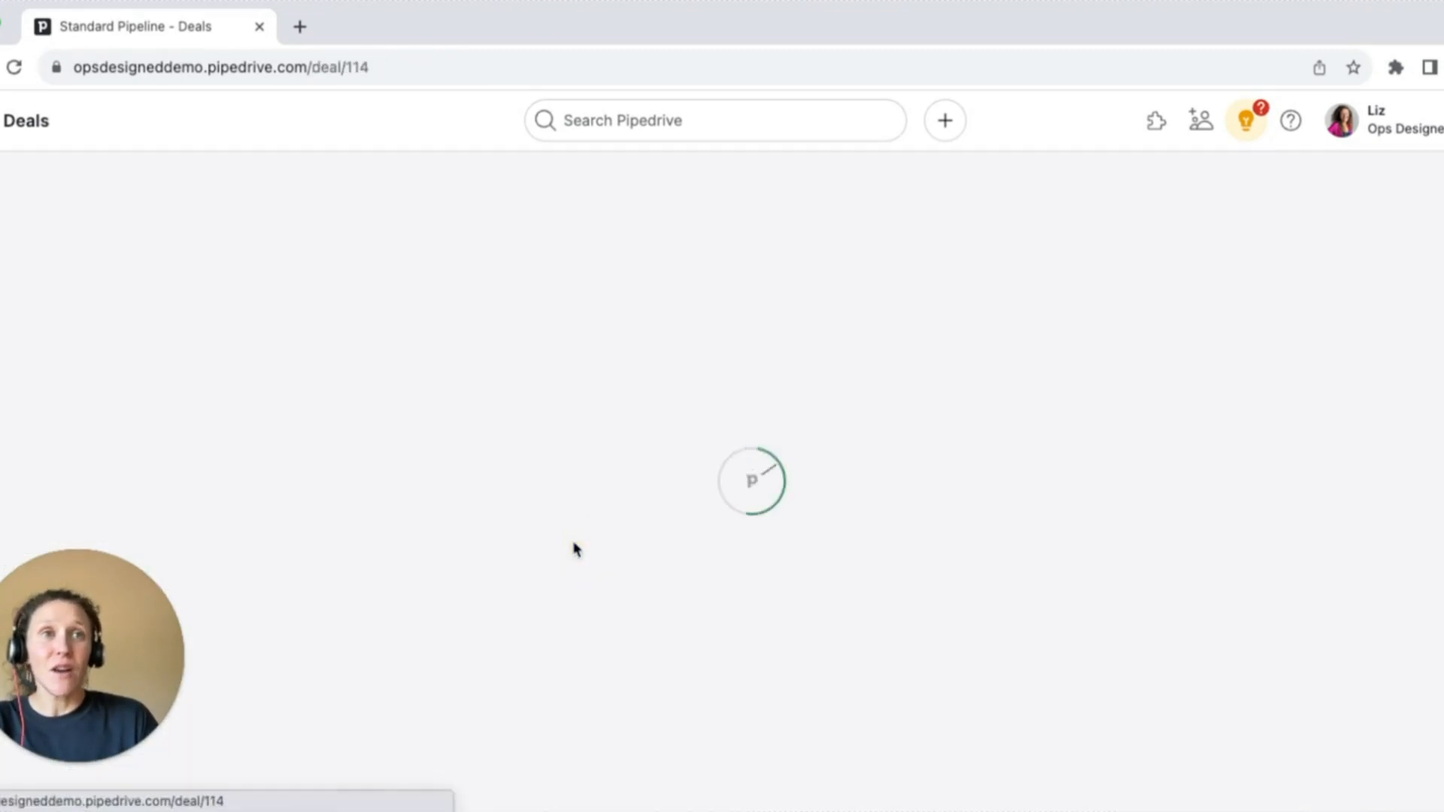
scroll(602, 604, down, 2)
click(662, 668)
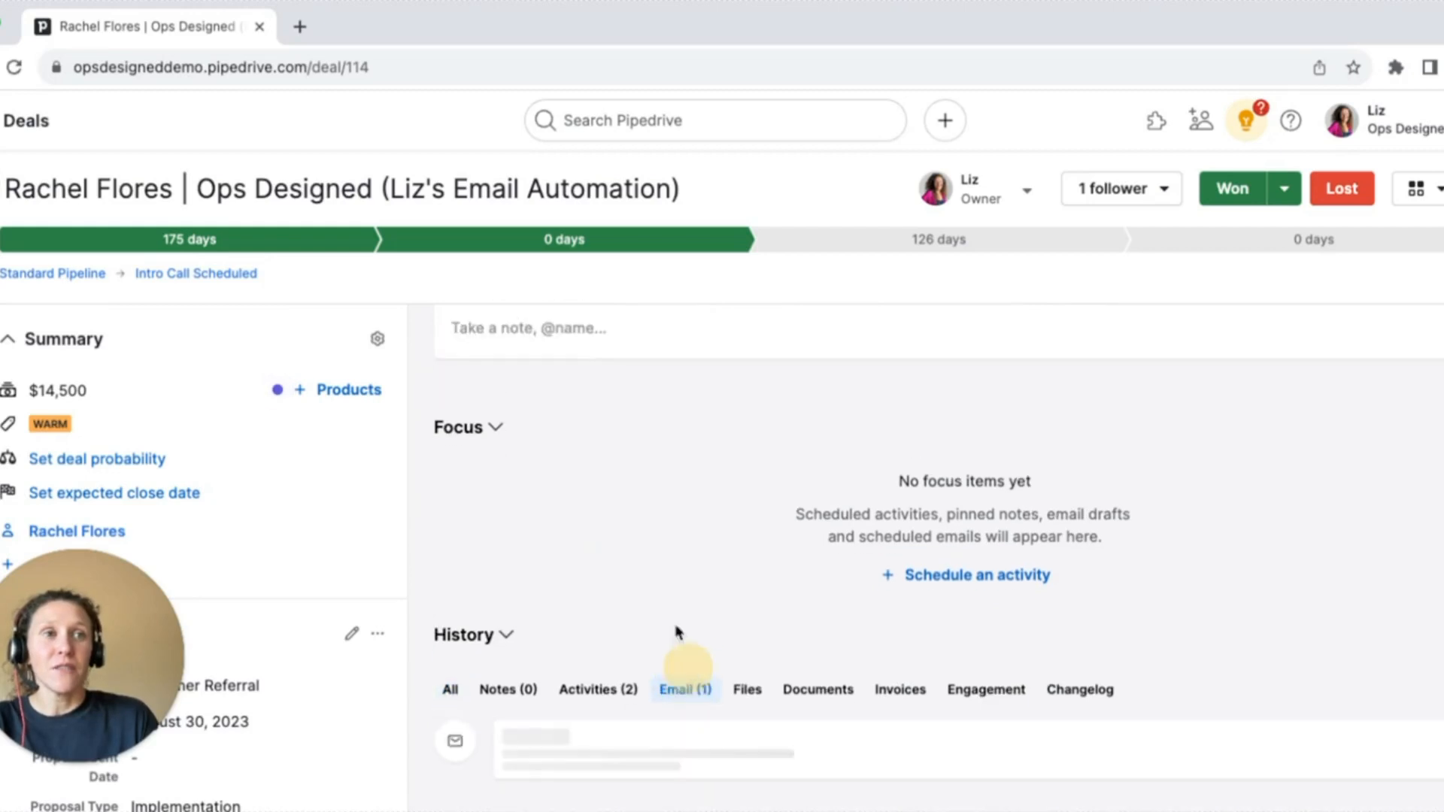
click(1340, 709)
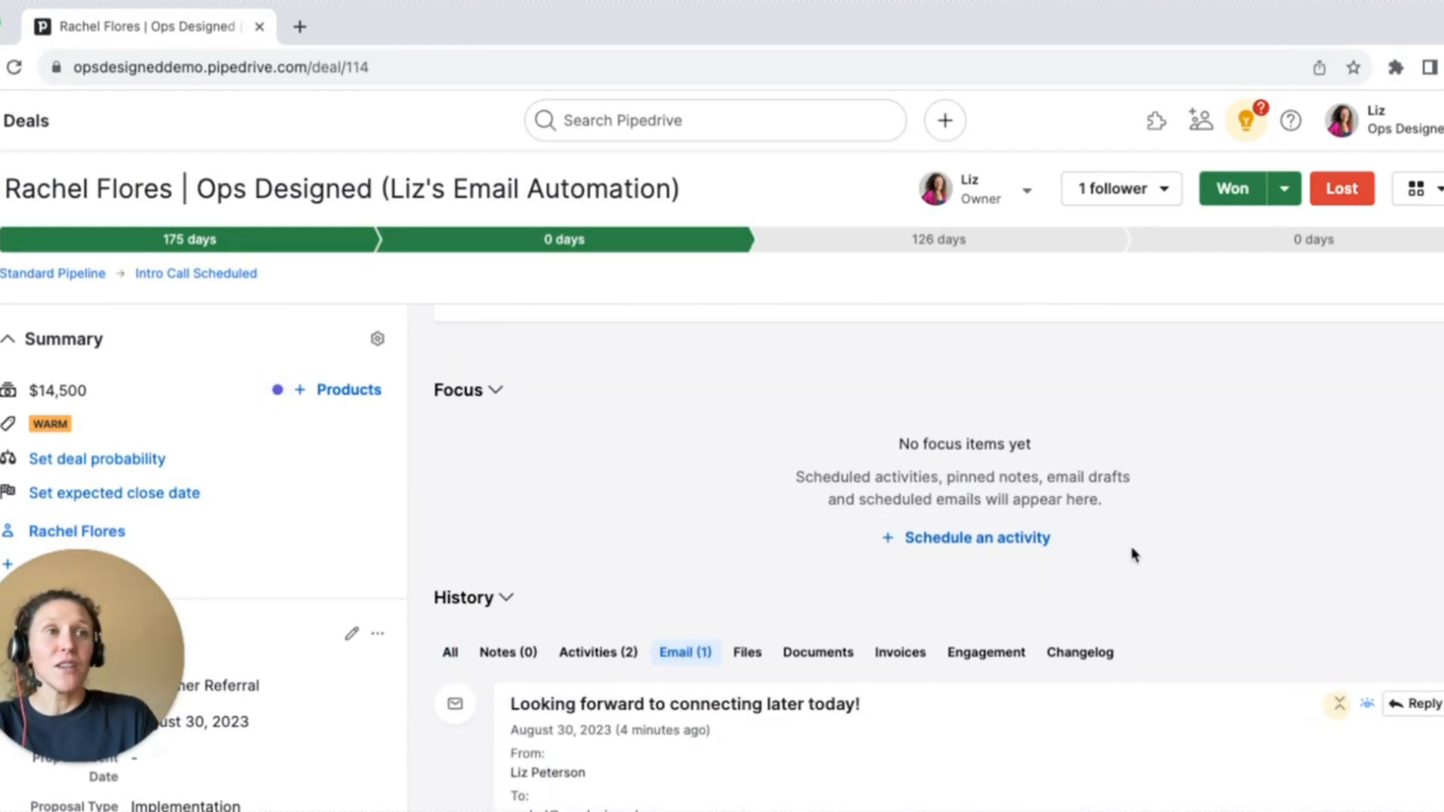
scroll(1131, 552, down, 5)
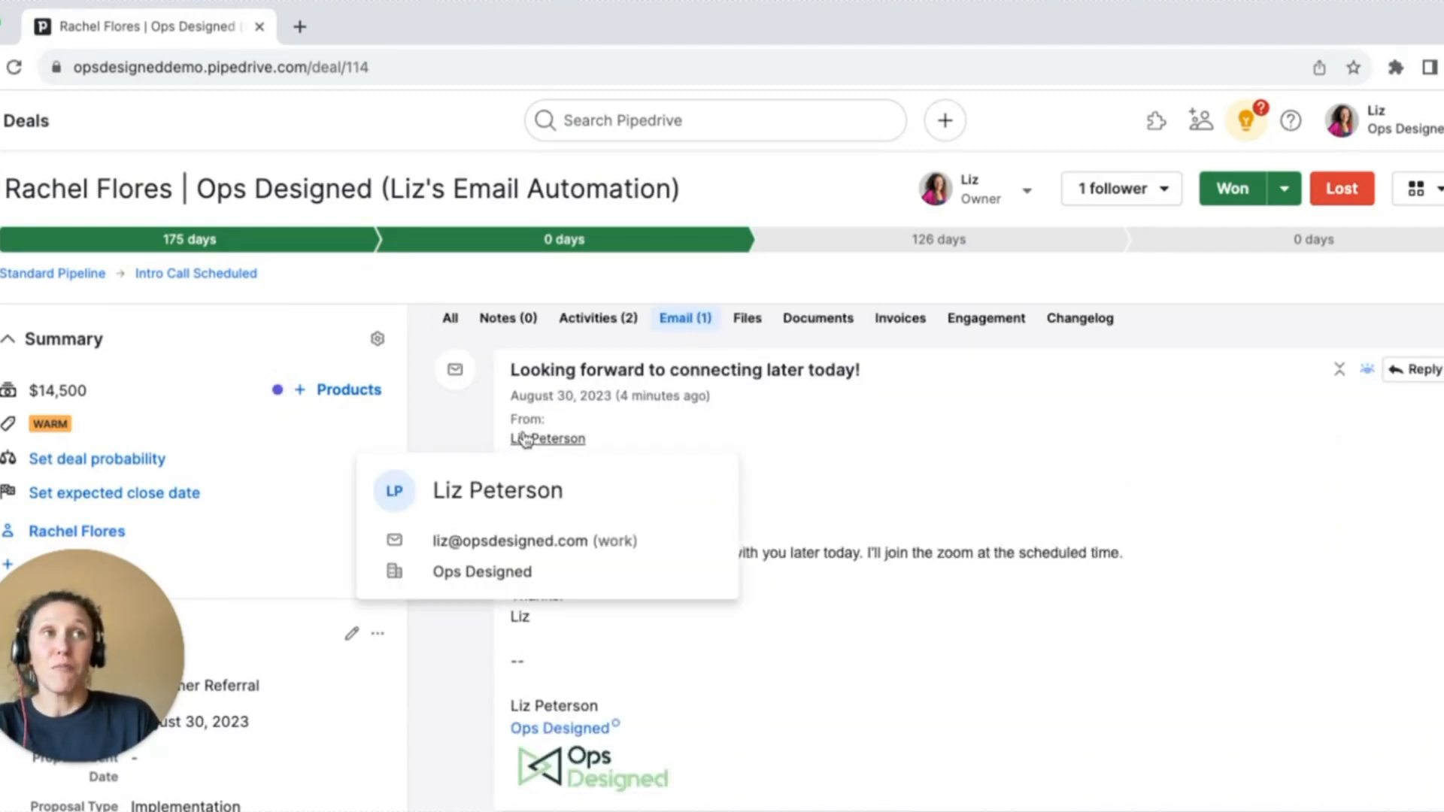
scroll(509, 629, down, 1)
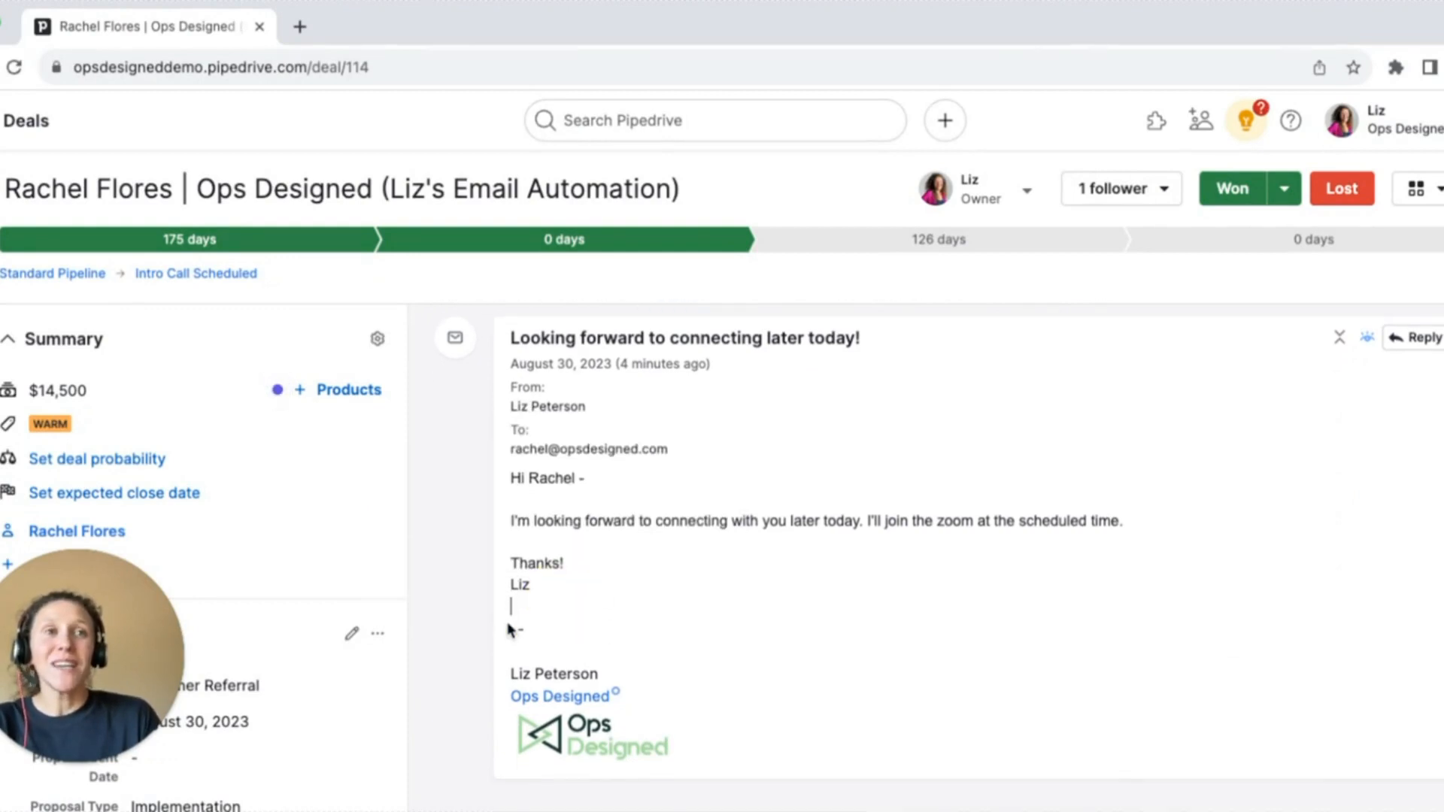